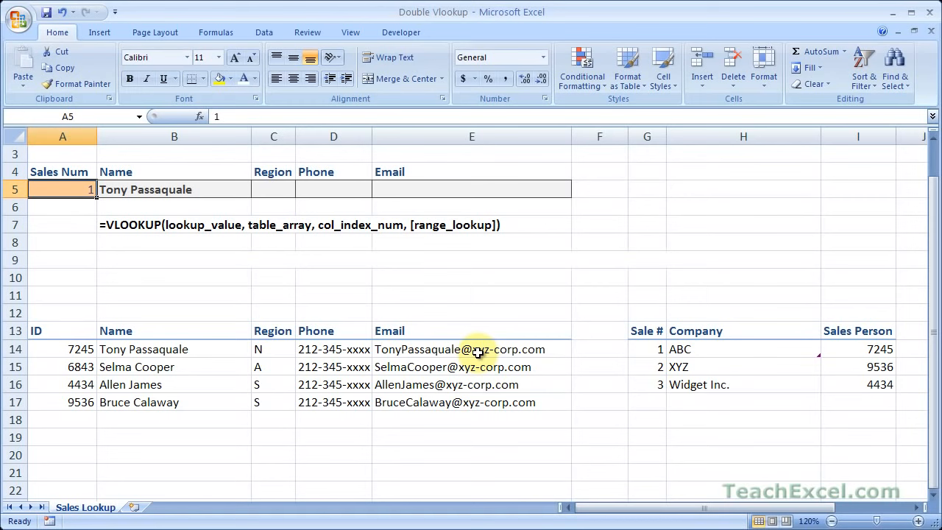
# - Examine the sales table in G13:I16, including the entries for sale 2, and the salesperson contact table in A13:E17
pyautogui.moveTo(647, 331); pyautogui.dragTo(861, 384)
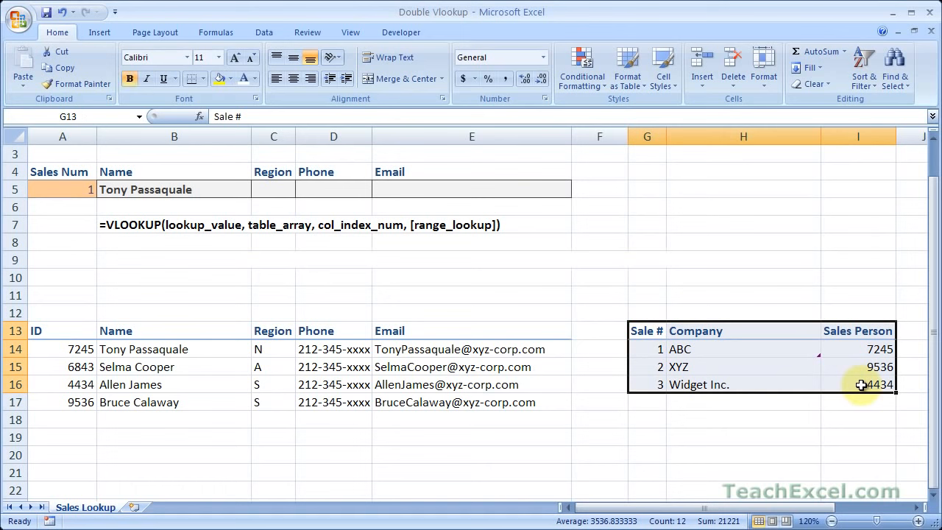
pyautogui.click(646, 366)
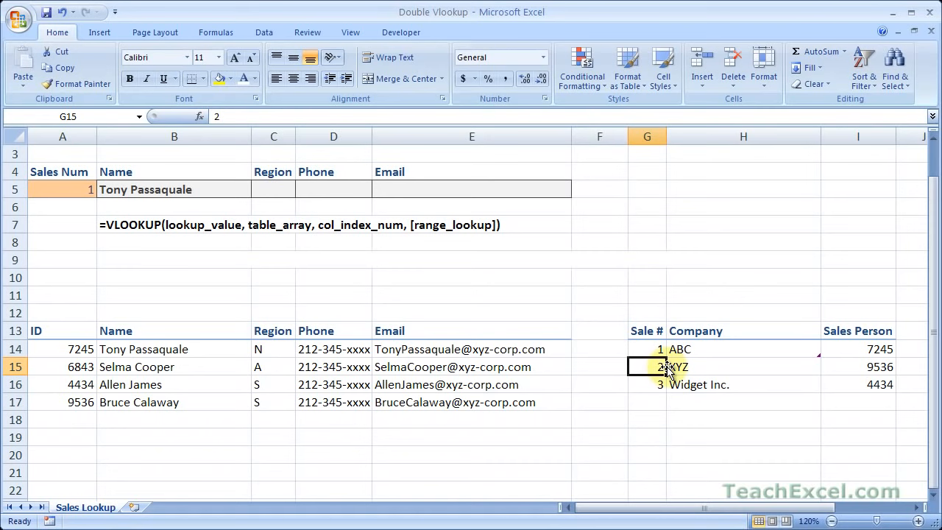
pyautogui.click(735, 367)
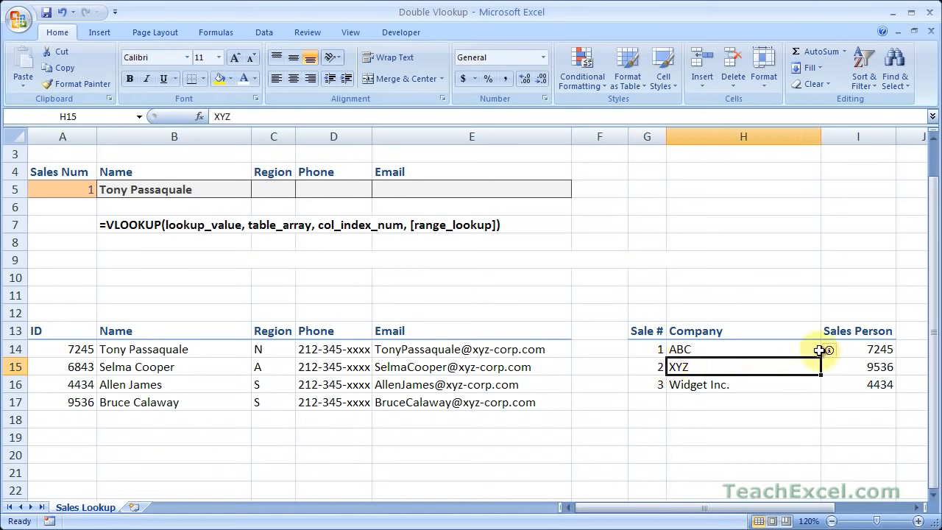
pyautogui.click(851, 371)
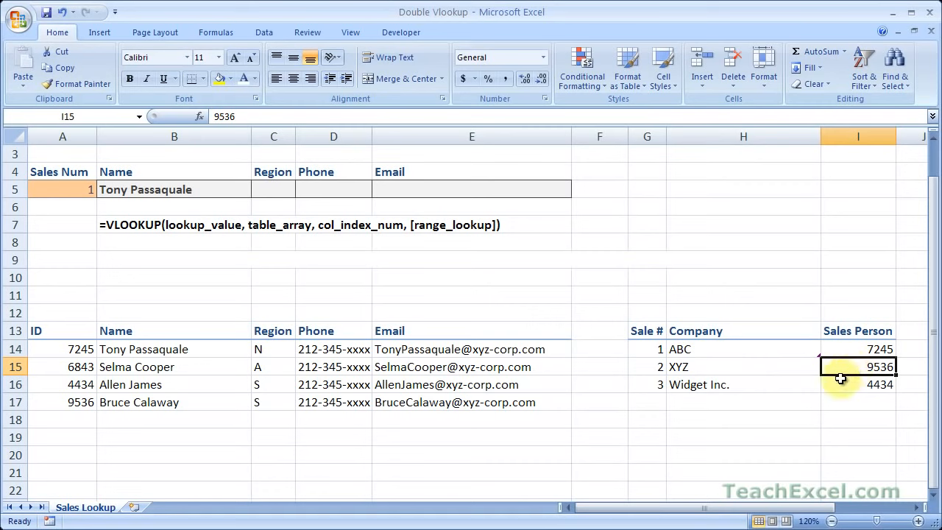
pyautogui.click(83, 330)
pyautogui.moveTo(82, 330); pyautogui.dragTo(467, 405)
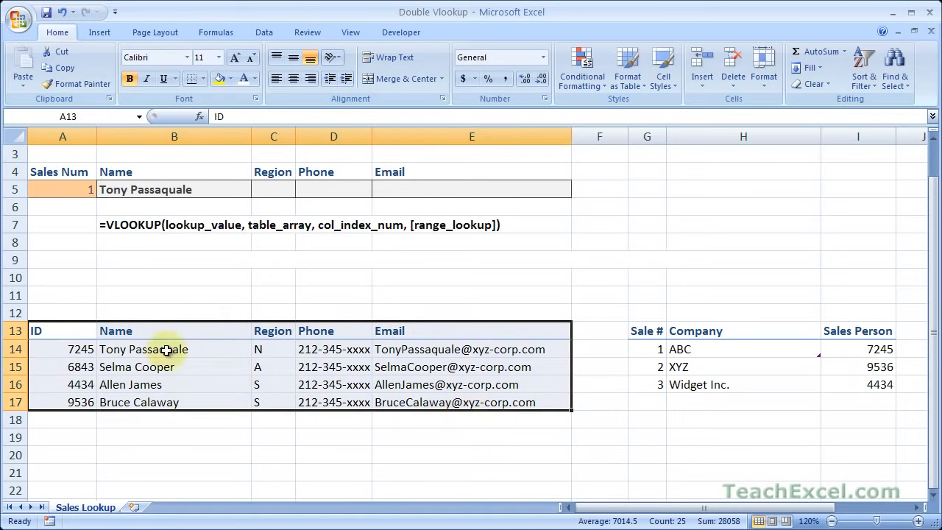
# - Trace sale 1's salesperson ID from I14 to the matching ID, name, region, phone and email in row 14 of the contact table
pyautogui.click(860, 349)
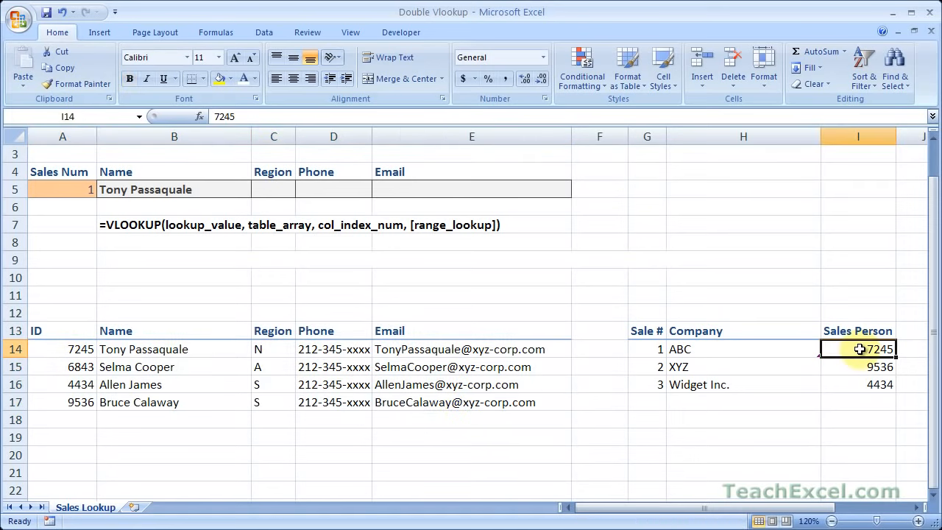
pyautogui.click(83, 348)
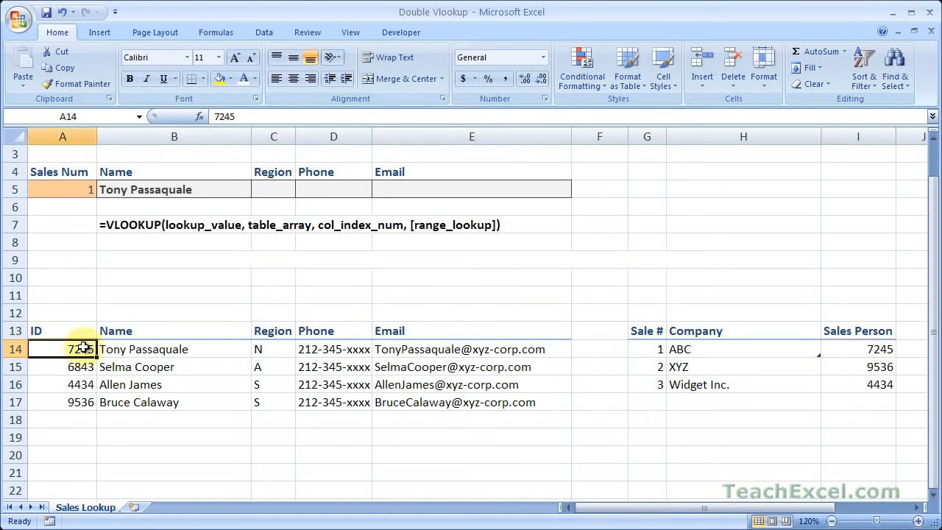
pyautogui.click(162, 350)
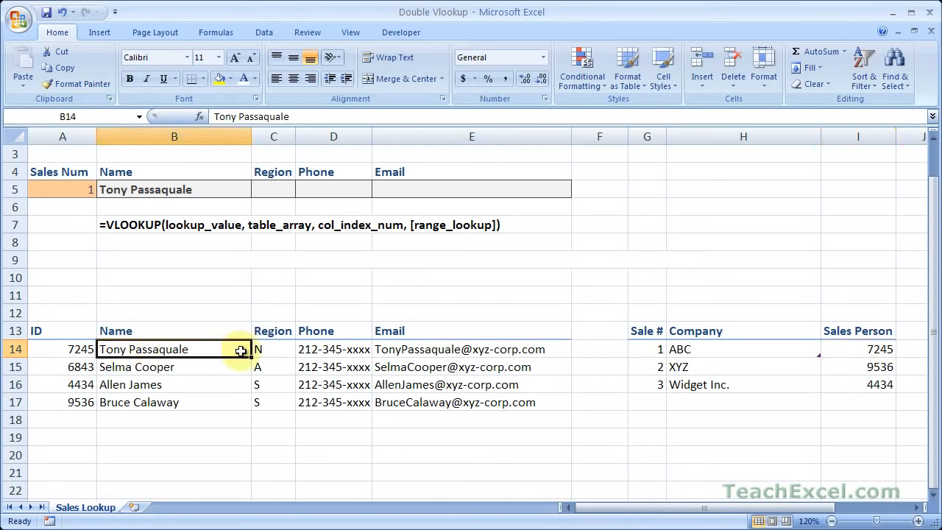
pyautogui.click(265, 350)
pyautogui.click(234, 349)
pyautogui.click(259, 351)
pyautogui.click(301, 350)
pyautogui.click(407, 351)
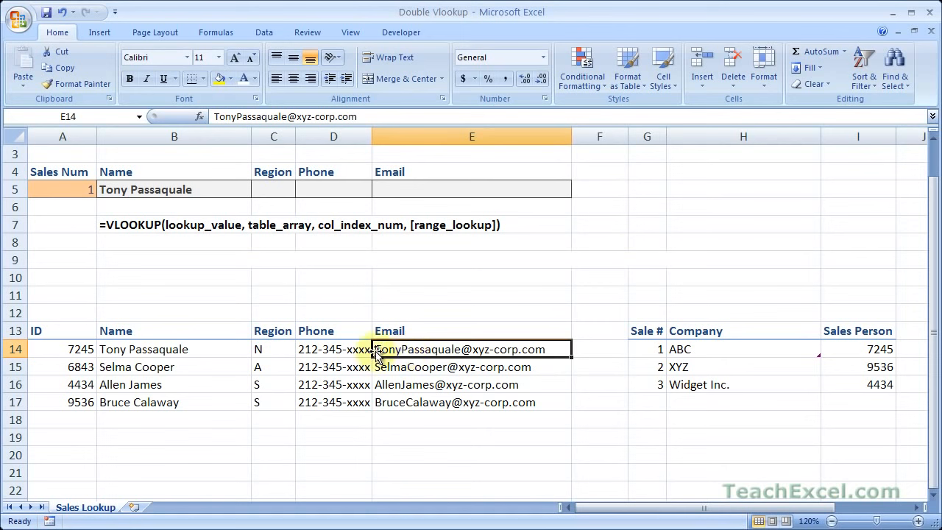
# - Review the sales number cell A5, salesperson ID I14, contact table A13:E17 and the lookup_value argument in B7's VLOOKUP syntax
pyautogui.click(68, 189)
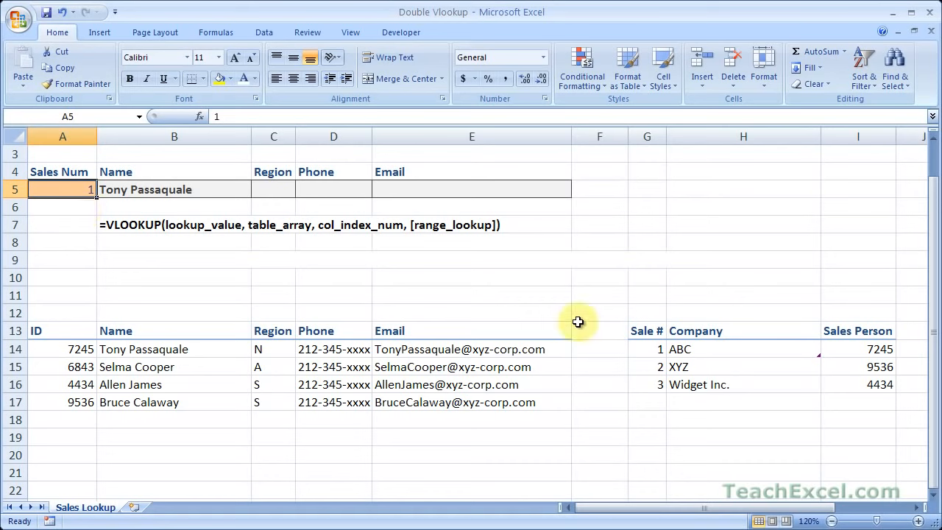
pyautogui.click(848, 347)
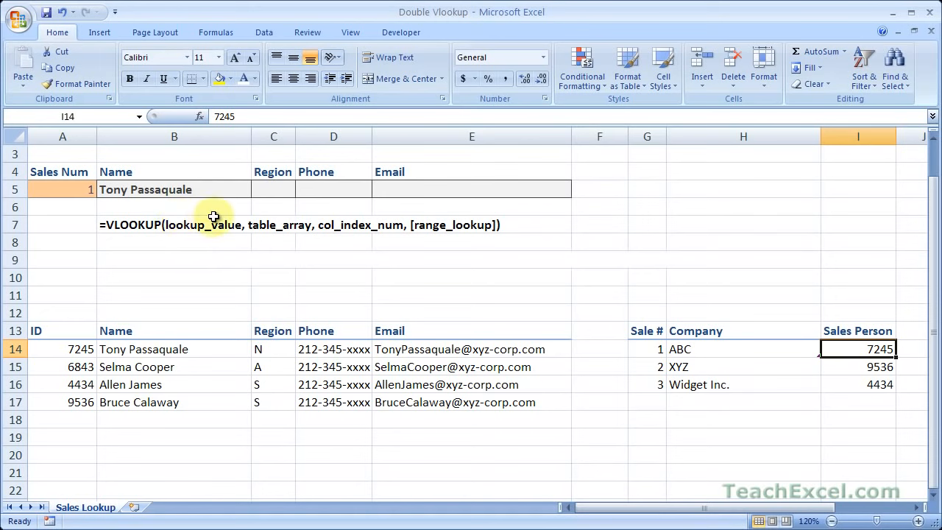
pyautogui.moveTo(70, 332); pyautogui.dragTo(430, 404)
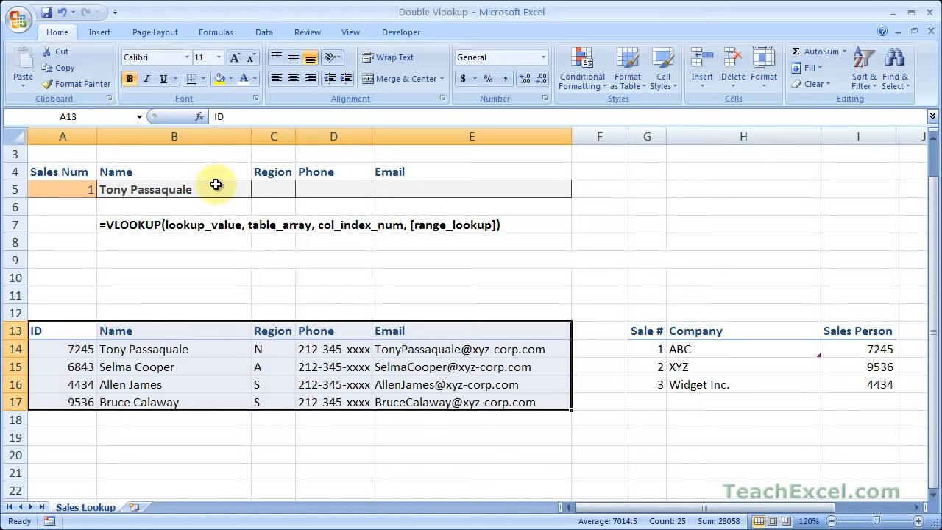
pyautogui.click(131, 227)
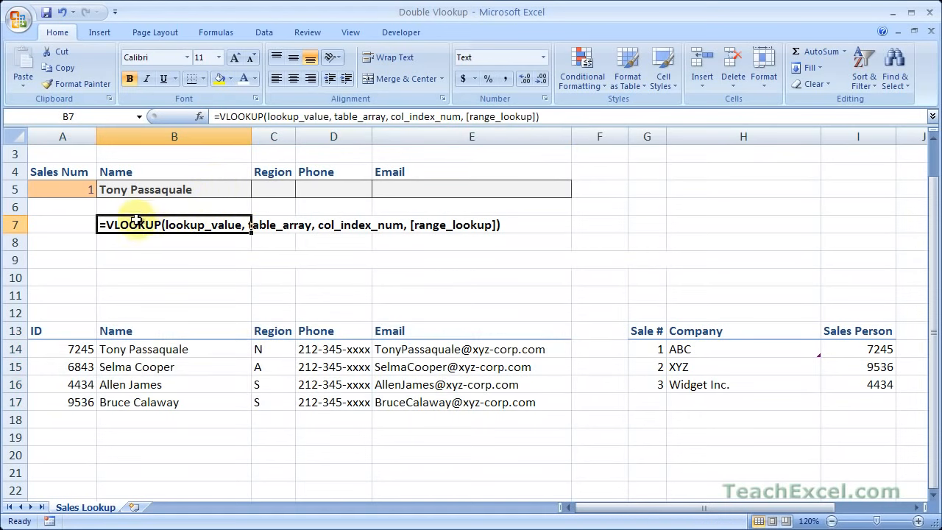
pyautogui.doubleClick(165, 225)
pyautogui.moveTo(164, 224); pyautogui.dragTo(238, 230)
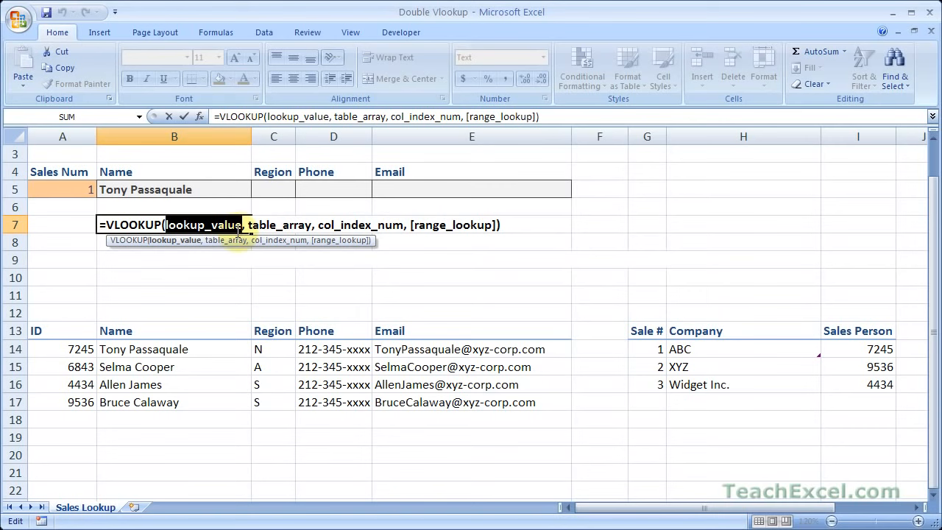
pyautogui.press('Return')
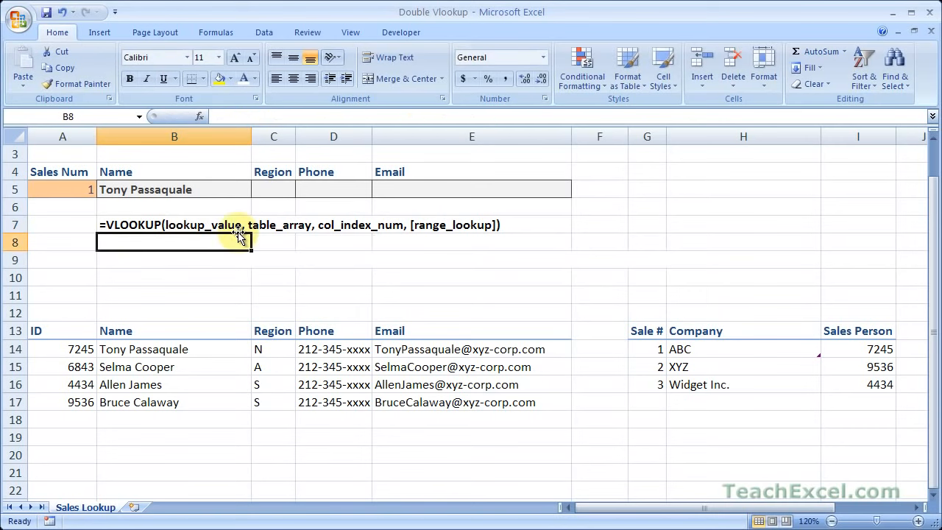
# - Reveal the hidden nested VLOOKUP syntax in B9 by setting its font color to Automatic
pyautogui.click(221, 256)
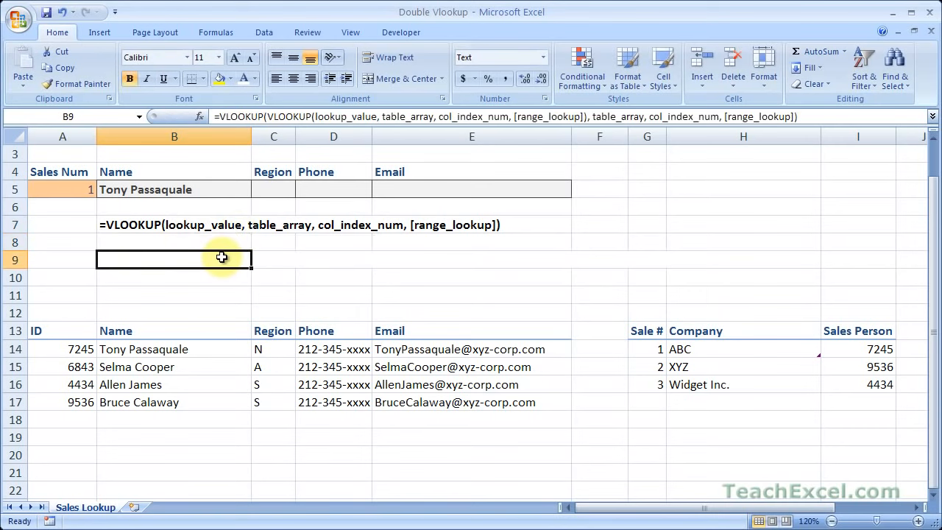
pyautogui.click(255, 78)
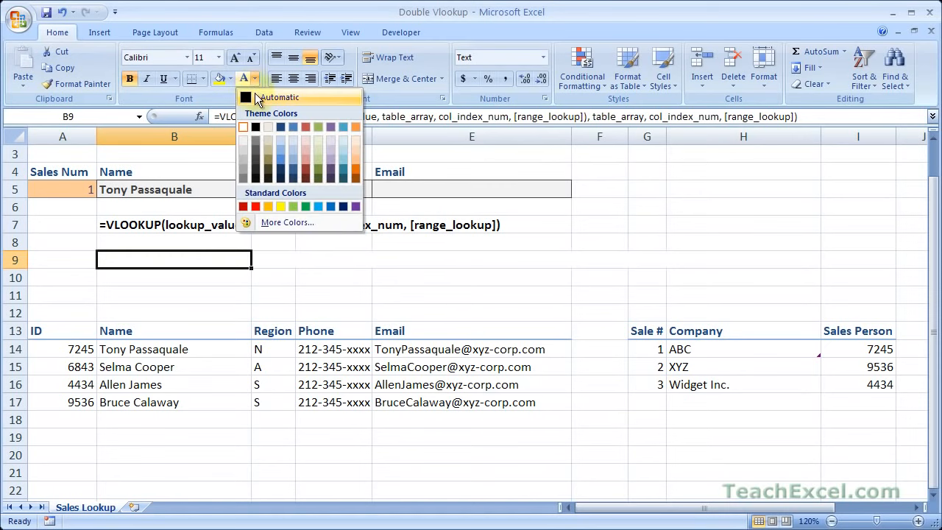
pyautogui.click(256, 97)
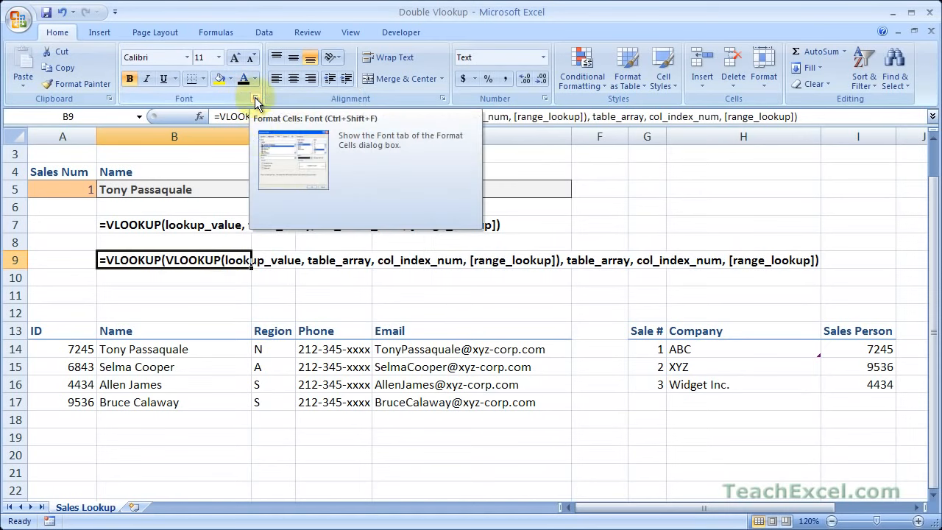
pyautogui.click(150, 276)
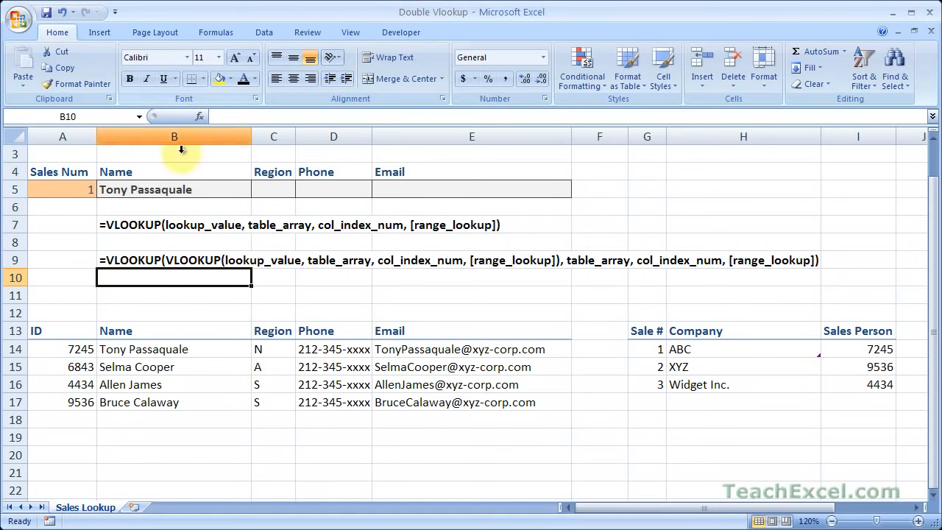
# - Replace the sales number in A5 with 2 to test the existing name lookup
pyautogui.click(64, 189)
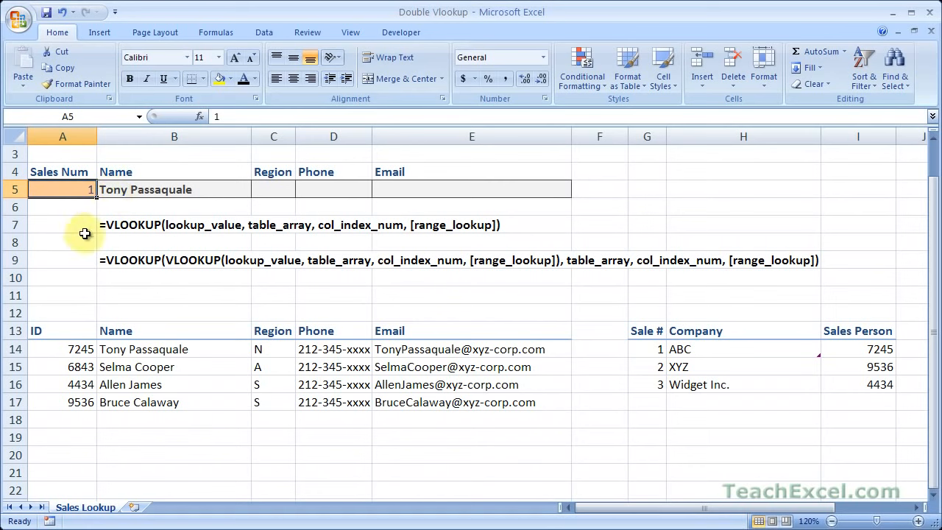
pyautogui.press('Delete')
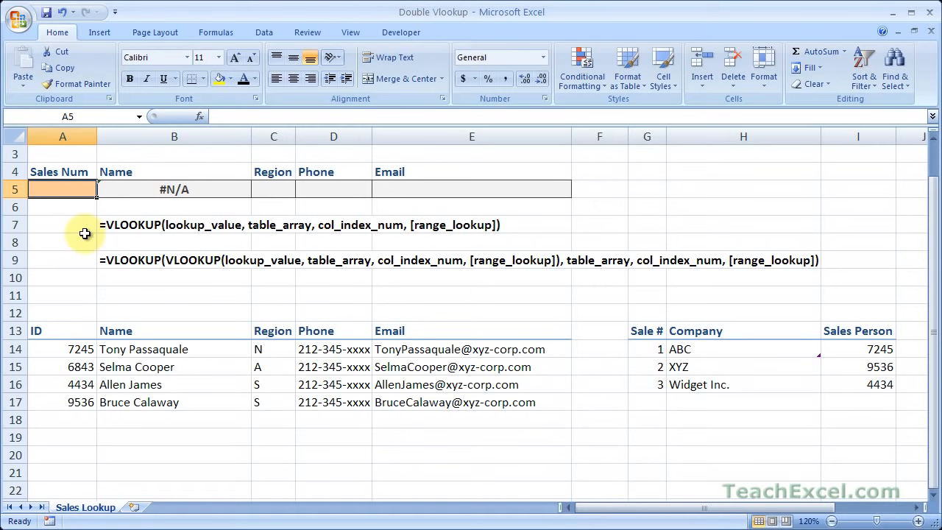
pyautogui.write('2')
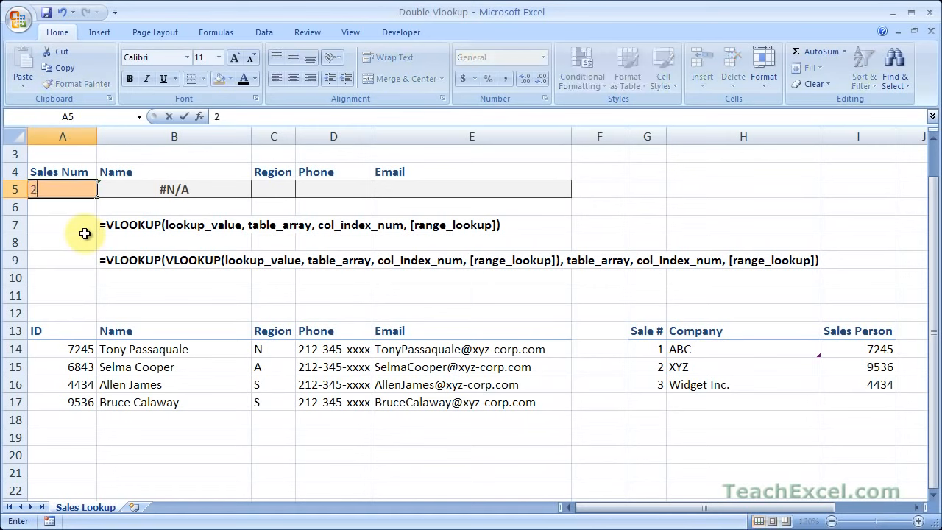
pyautogui.hotkey('ctrl', 'Return')
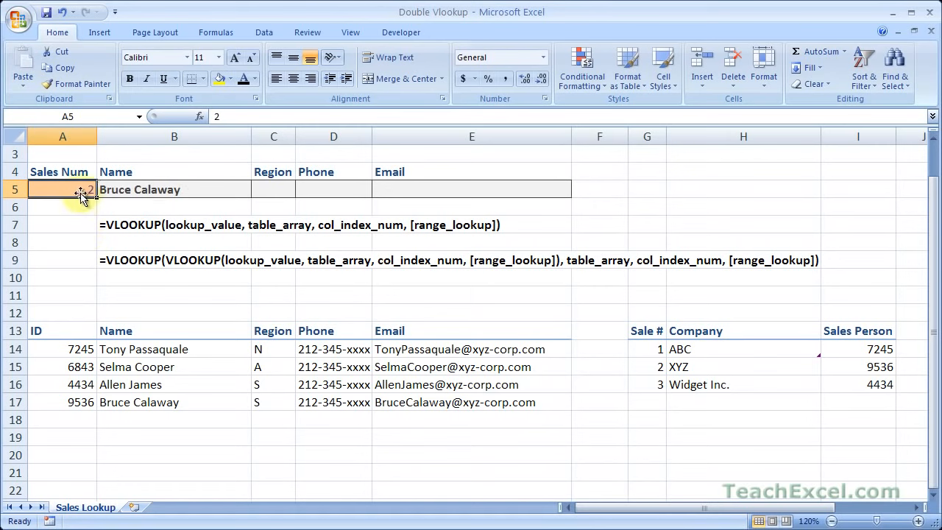
# - Trace sale 2 from G15 through its salesperson ID in I15 to the matching ID and name in A17:B17
pyautogui.click(646, 366)
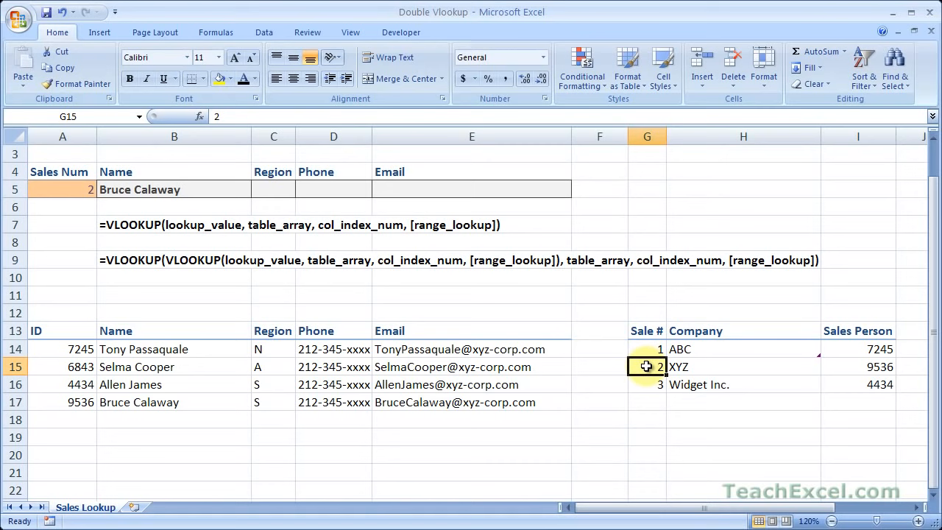
pyautogui.click(851, 366)
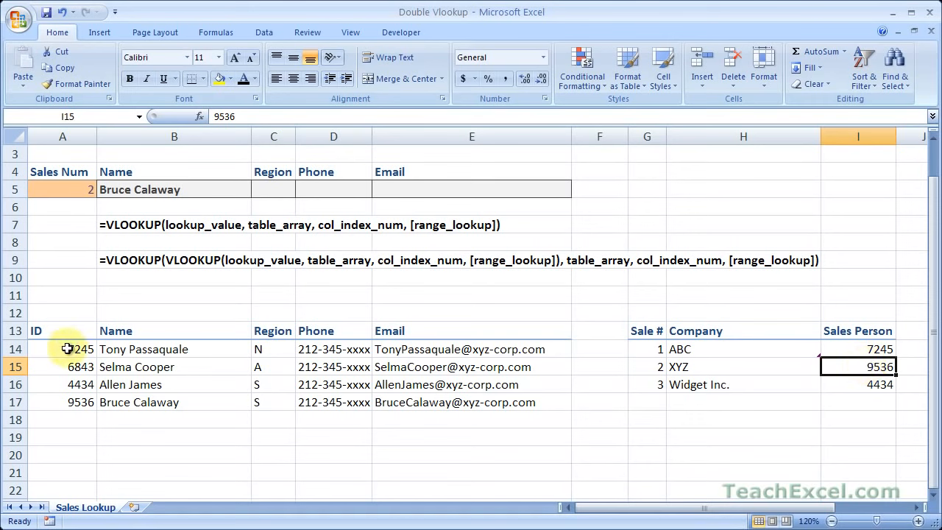
pyautogui.click(77, 402)
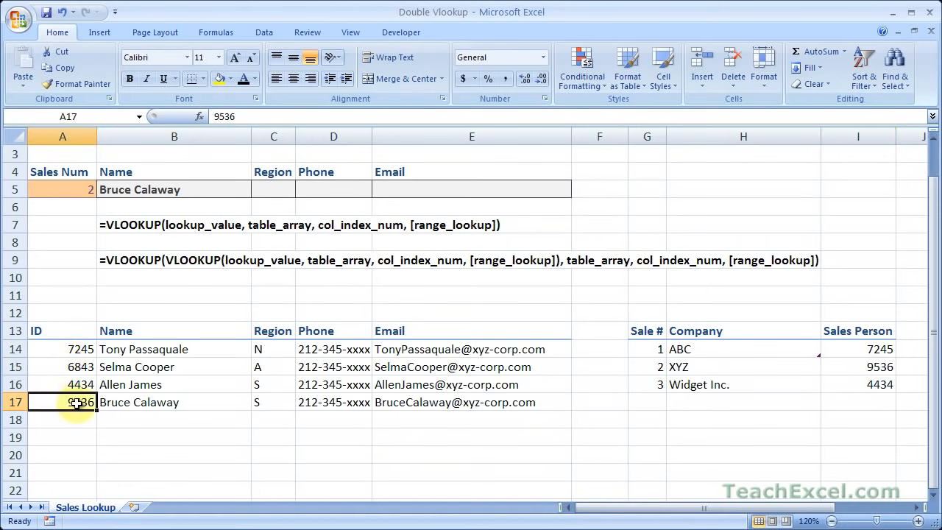
pyautogui.click(139, 401)
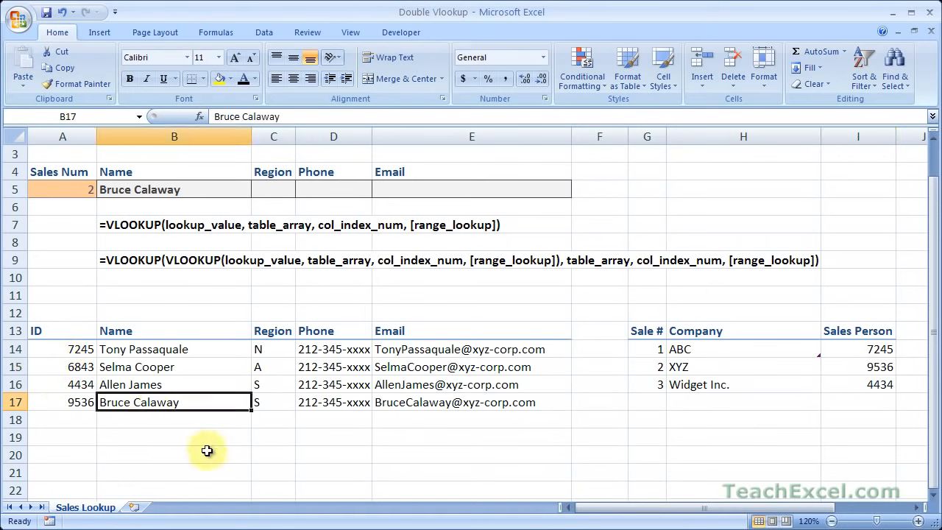
# - Clear the sales number and name in A5:B5, and start a VLOOKUP formula in B5
pyautogui.moveTo(123, 191); pyautogui.dragTo(76, 190)
pyautogui.press('Delete')
pyautogui.click(130, 189)
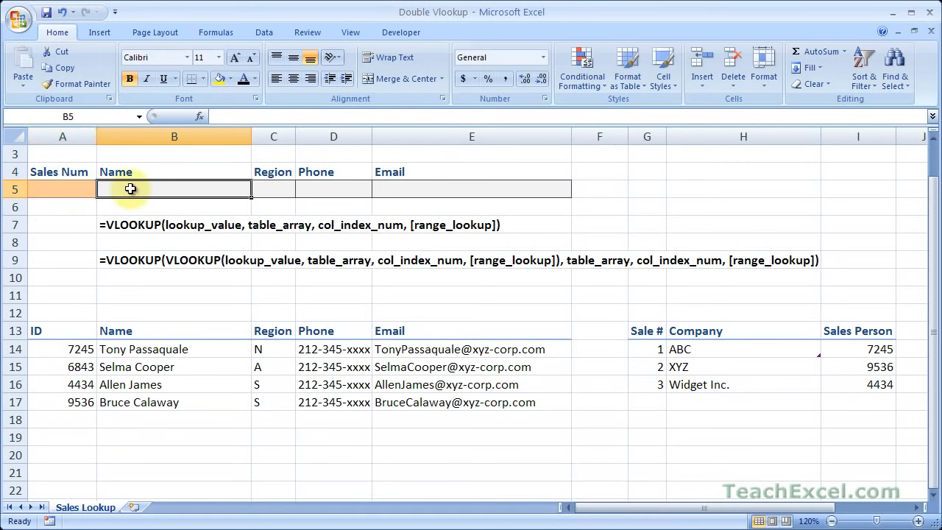
pyautogui.write('=vlo')
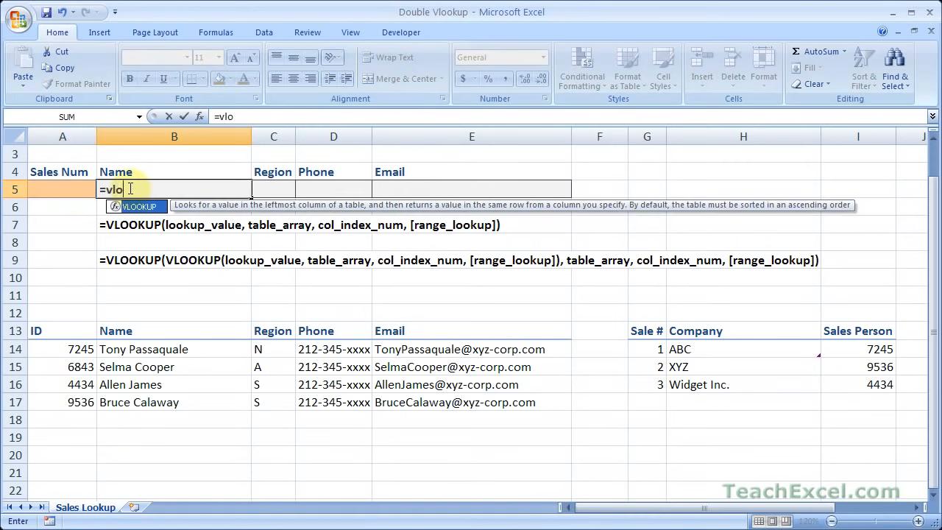
pyautogui.press('Tab')
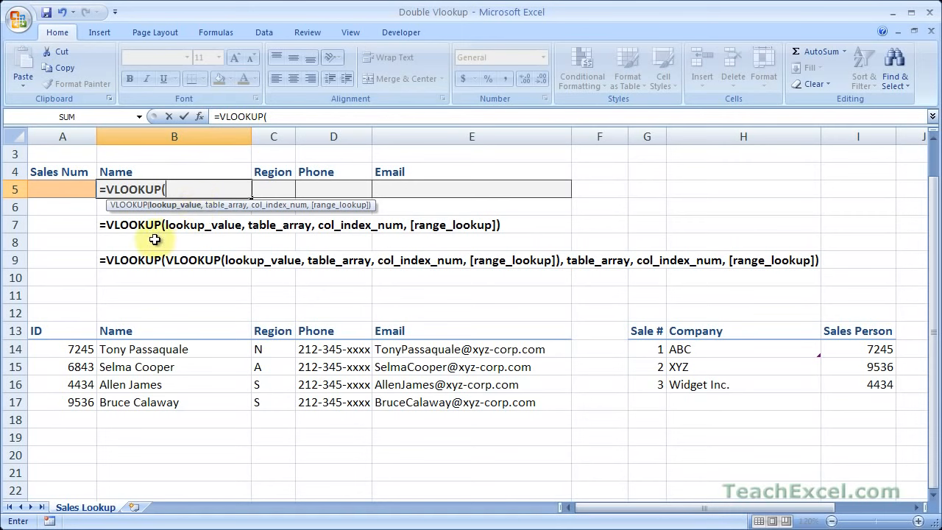
# - Nest a VLOOKUP as the lookup value in B5's formula, looking up A5 in G14:I16, column 3, with exact match FALSE
pyautogui.write('vlok')
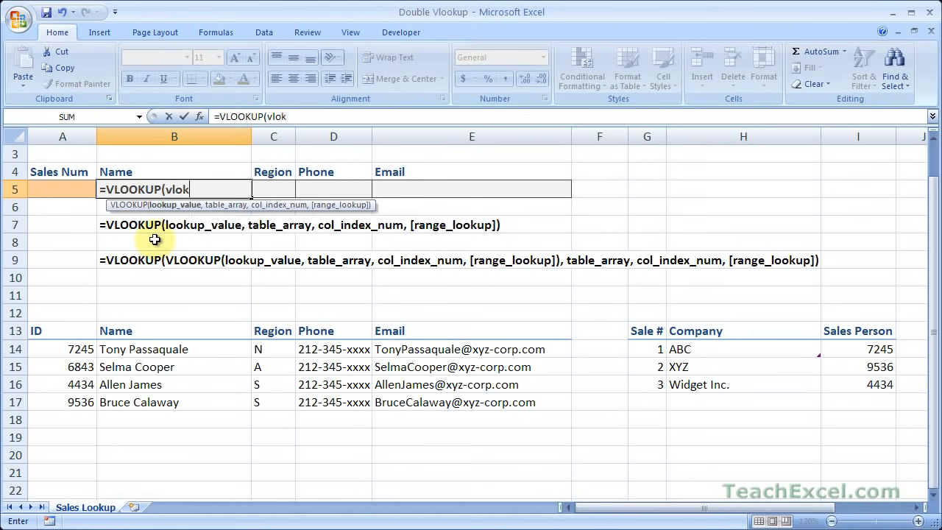
pyautogui.press('BackSpace')
pyautogui.write('ok')
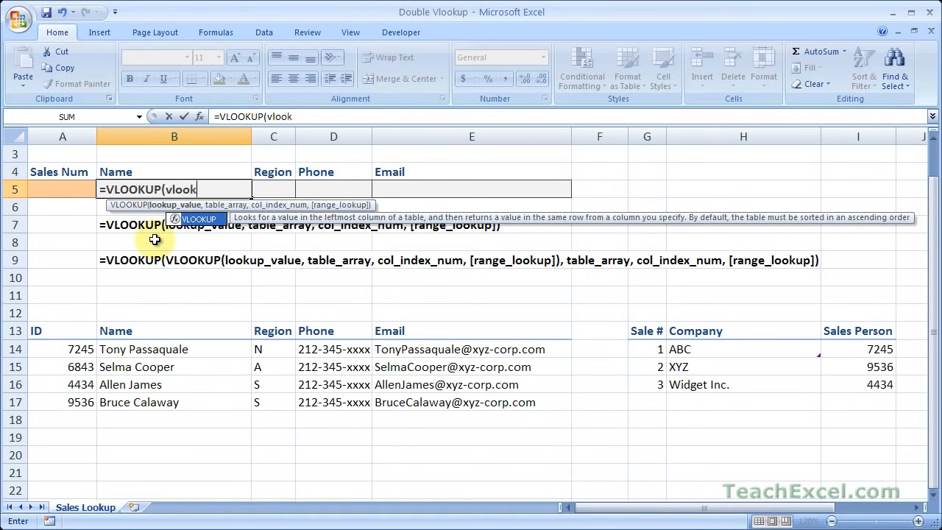
pyautogui.press('Tab')
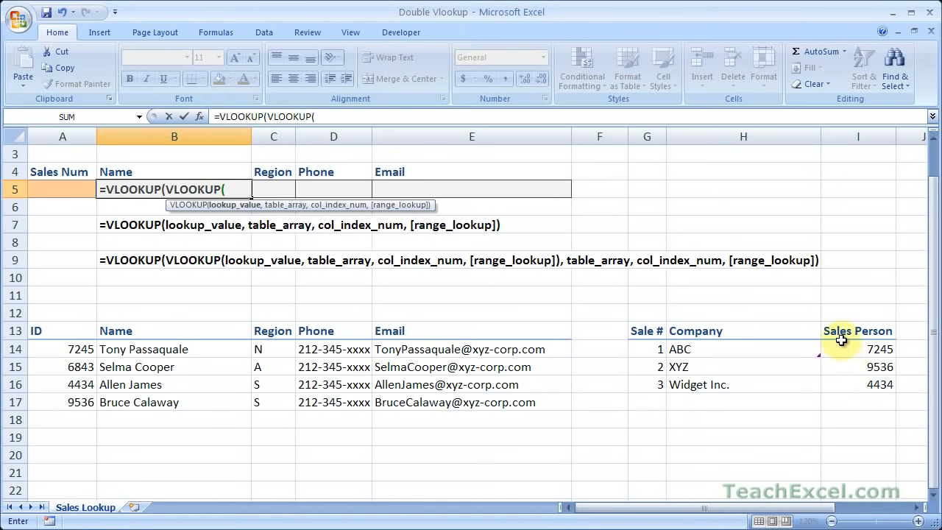
pyautogui.click(62, 189)
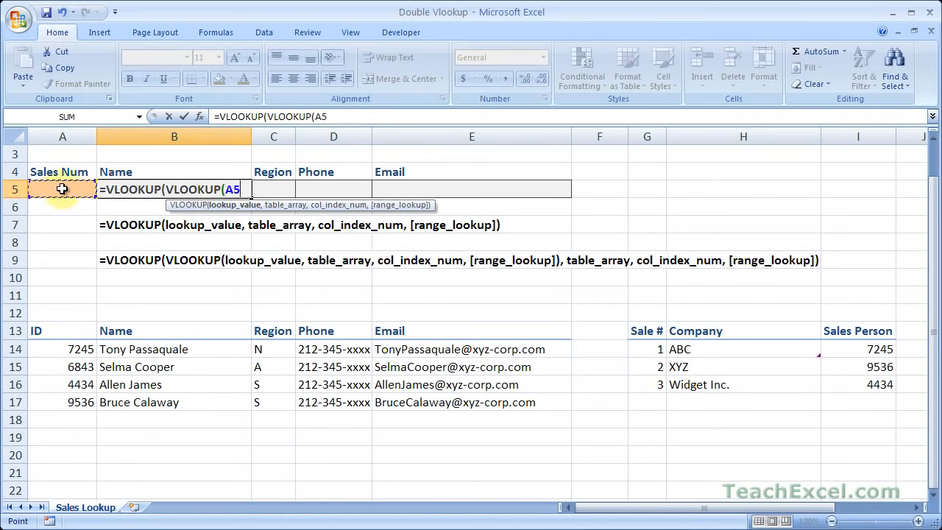
pyautogui.write(',')
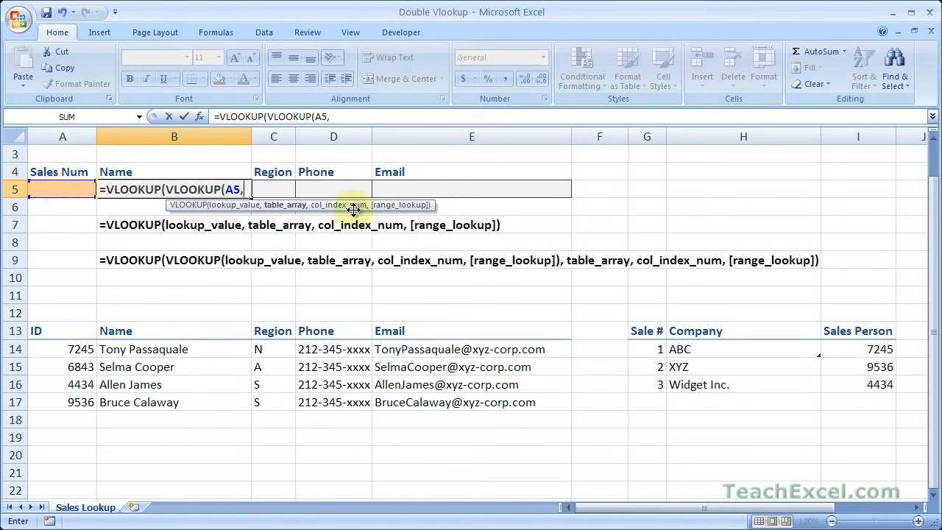
pyautogui.moveTo(643, 351); pyautogui.dragTo(842, 377)
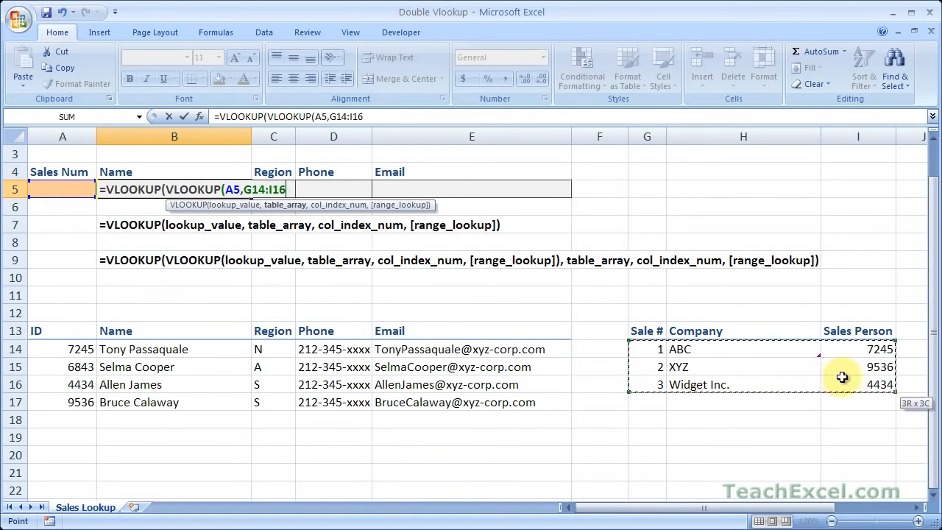
pyautogui.write(',')
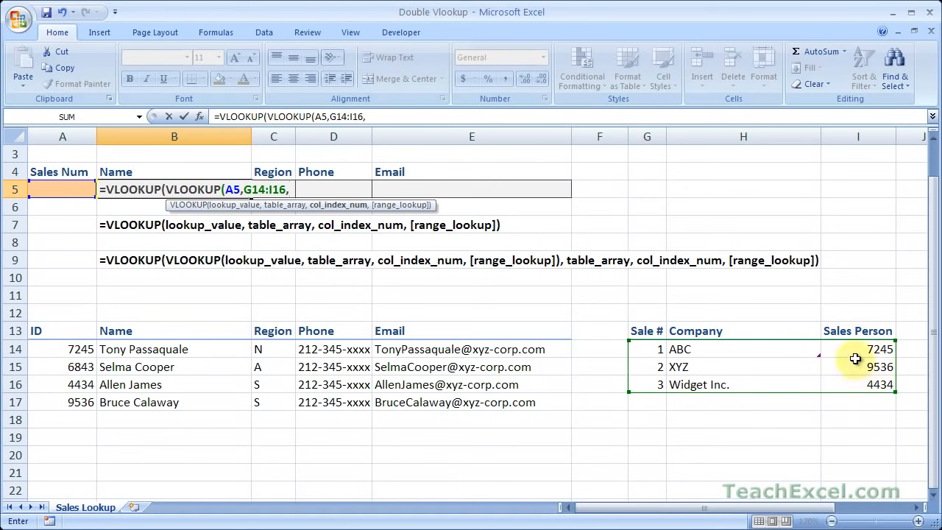
pyautogui.write('3')
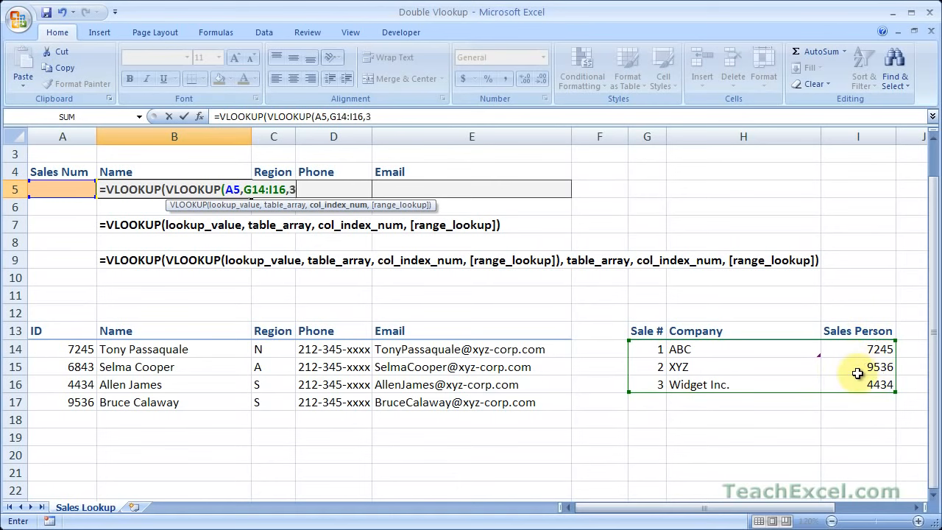
pyautogui.write(',false')
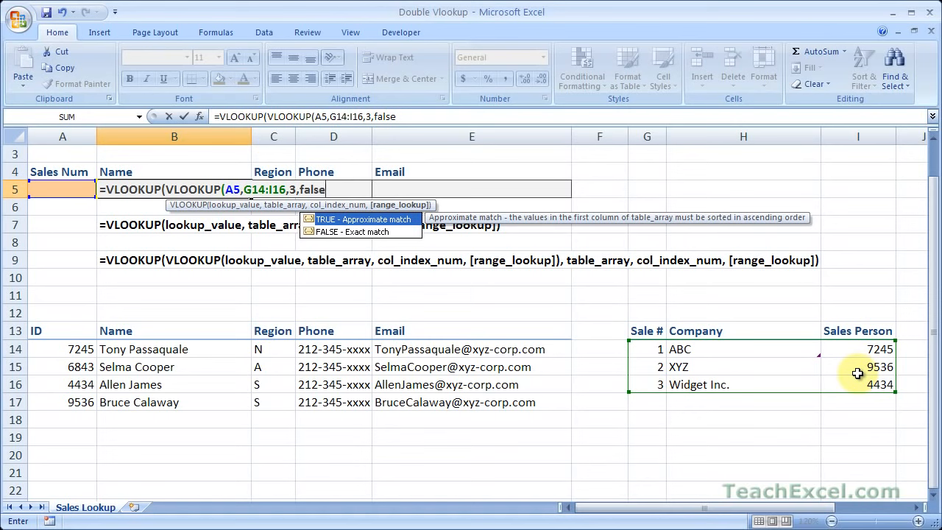
pyautogui.write(')')
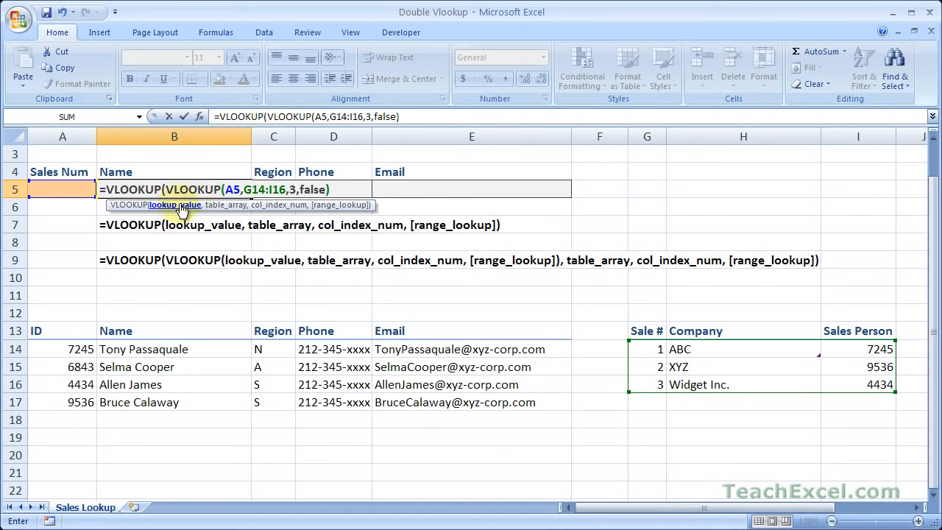
# - Complete B5's outer VLOOKUP with table array A14:E17, column index 2 and range lookup FALSE, and enter the formula
pyautogui.write(',')
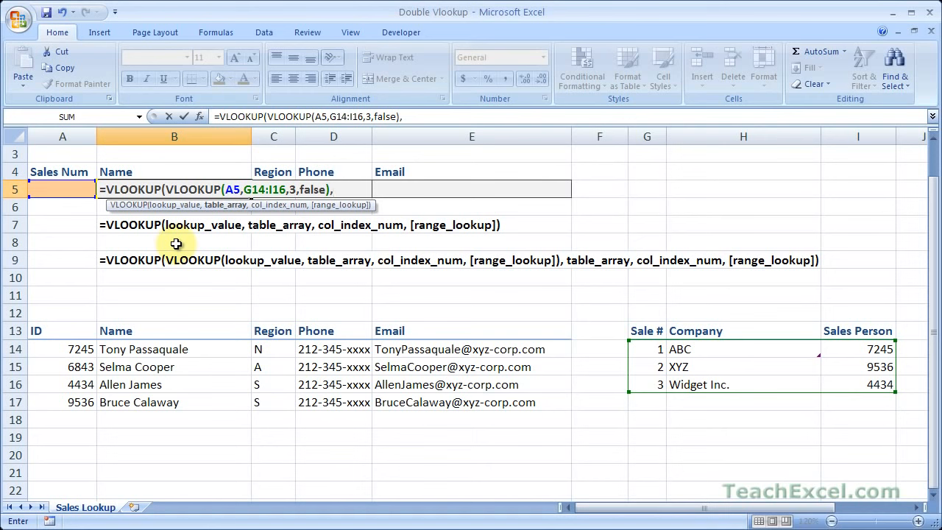
pyautogui.moveTo(78, 349); pyautogui.dragTo(445, 402)
pyautogui.write(',')
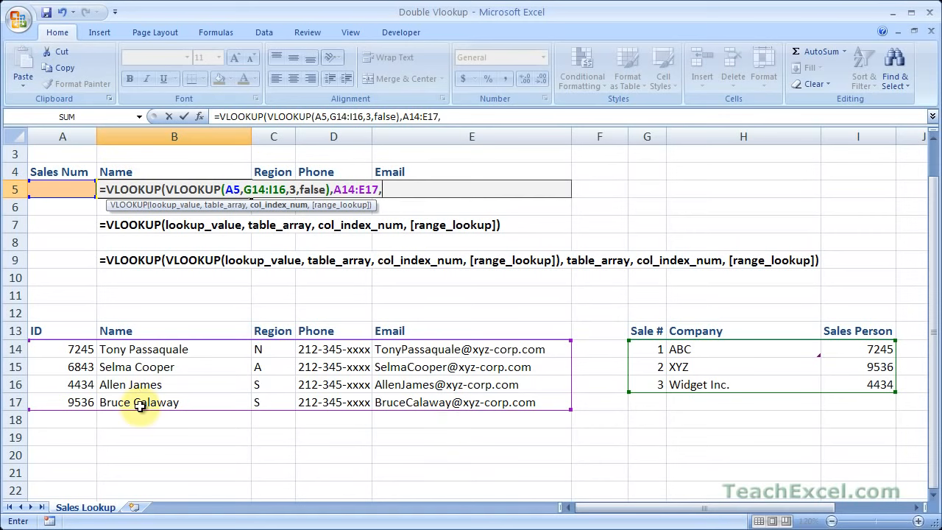
pyautogui.write('2,')
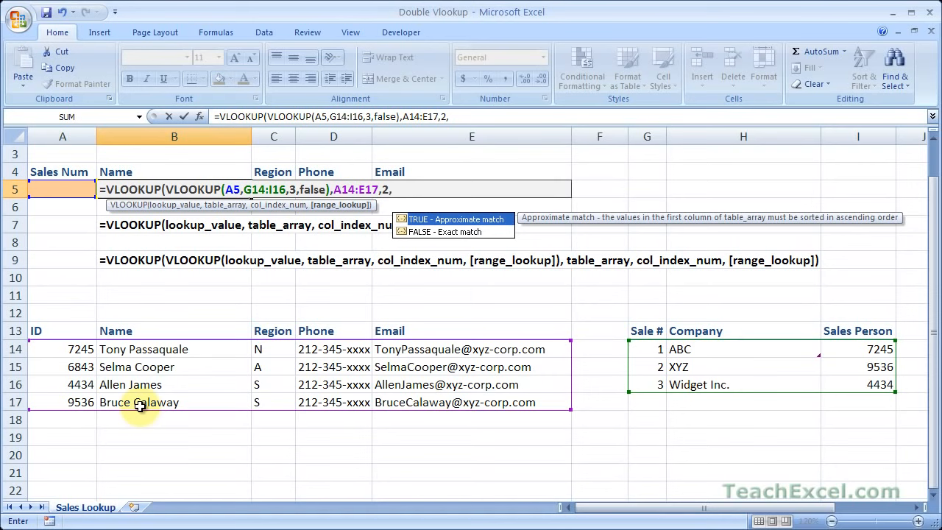
pyautogui.write('false)')
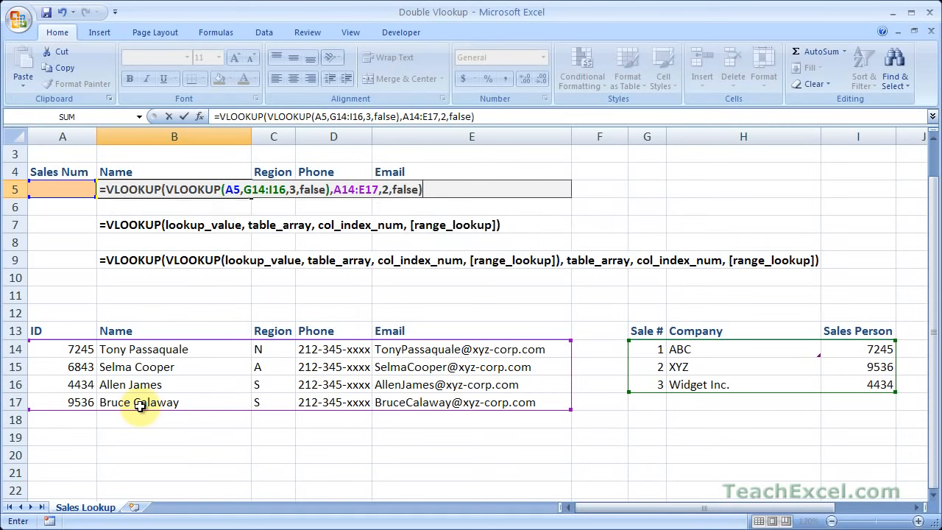
pyautogui.hotkey('ctrl', 'Return')
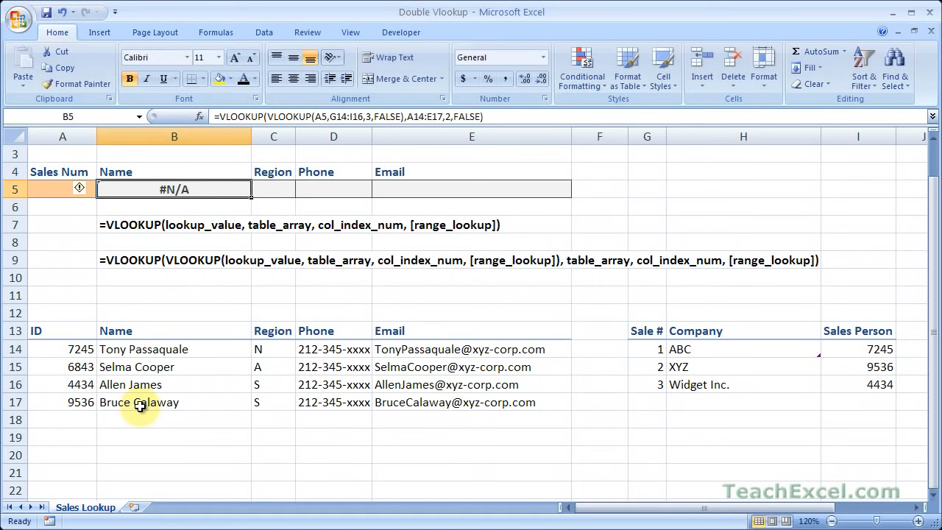
# - Enter 1 as the sales number in A5 to test the nested lookup
pyautogui.press('Left')
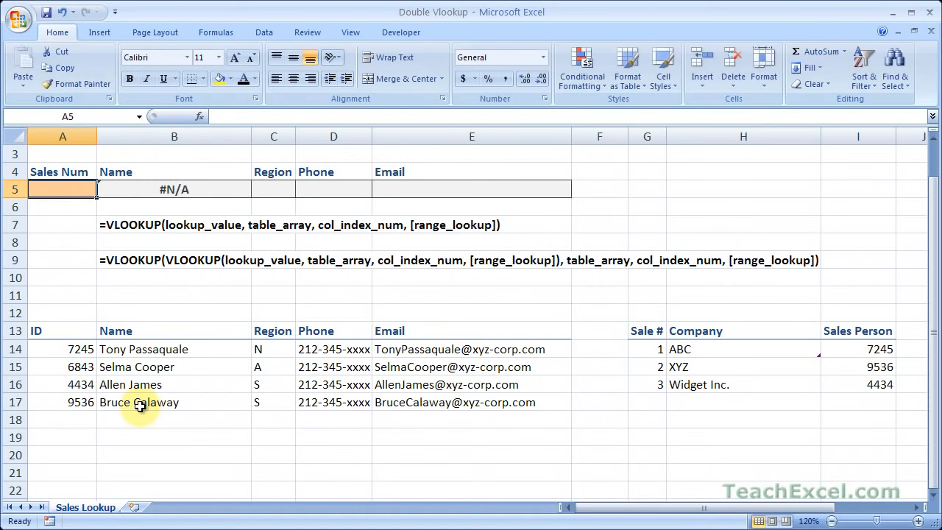
pyautogui.write('1')
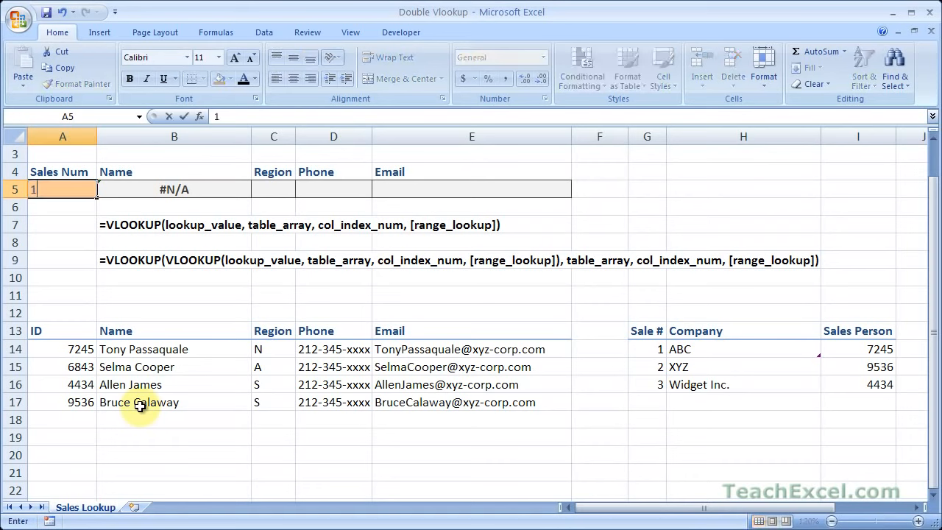
pyautogui.hotkey('ctrl', 'Return')
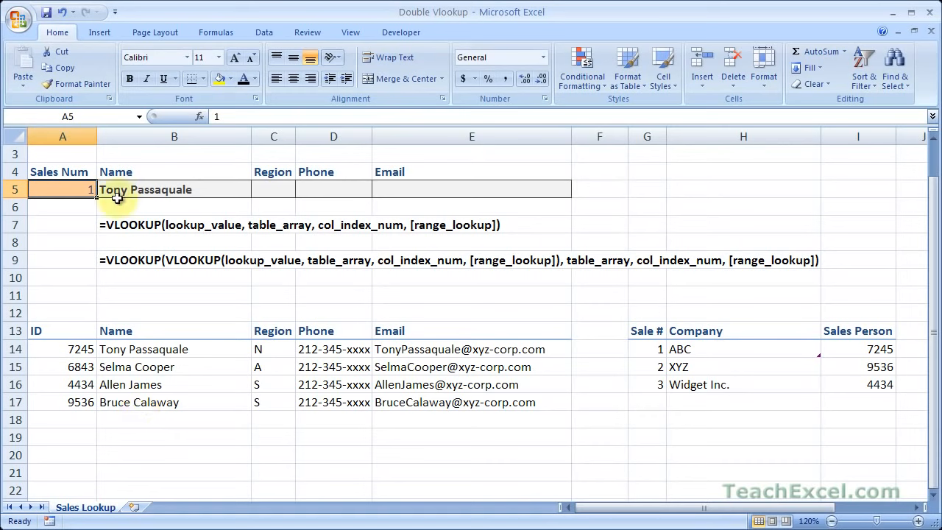
# - Trace sale 1 from G14 through its salesperson ID in I14 to the matching ID and name in A14:B14
pyautogui.click(649, 350)
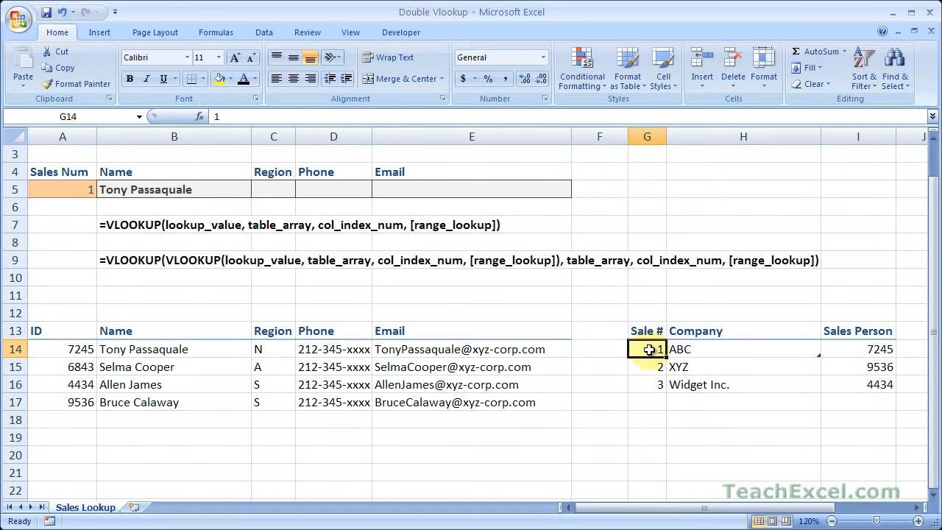
pyautogui.click(866, 350)
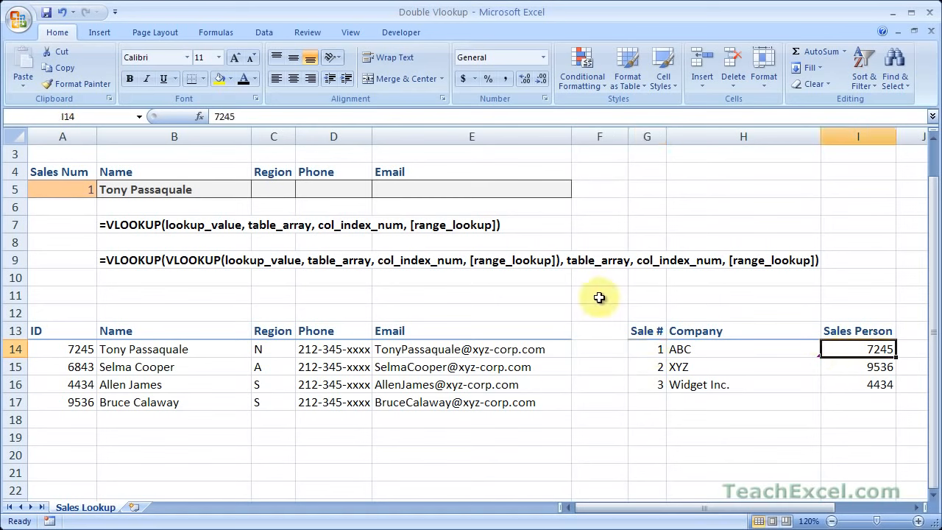
pyautogui.click(82, 353)
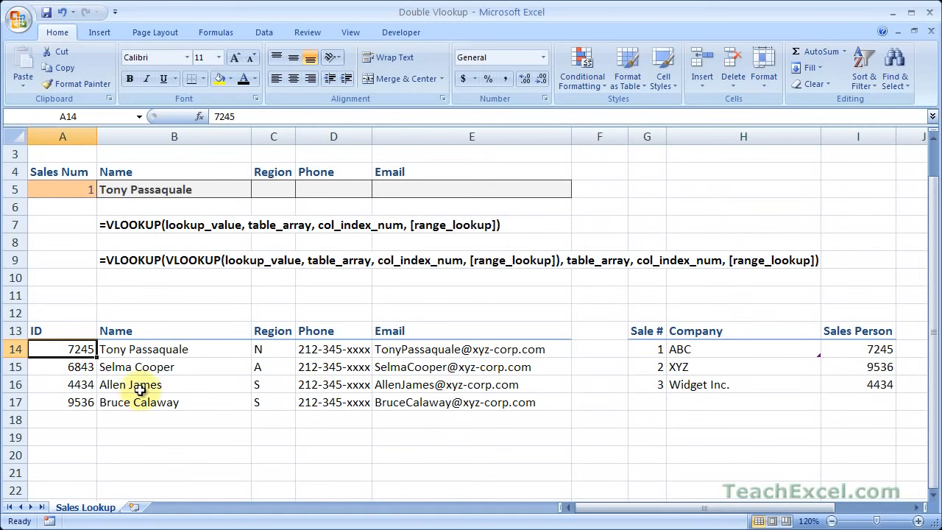
pyautogui.click(153, 351)
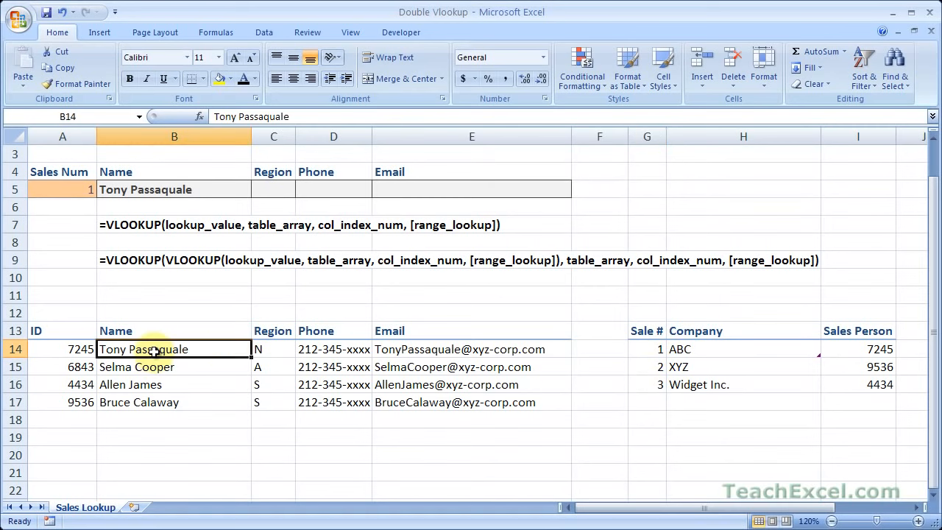
# - Test the nested lookup with sales numbers 2 and 3 in A5
pyautogui.click(79, 193)
pyautogui.write('2')
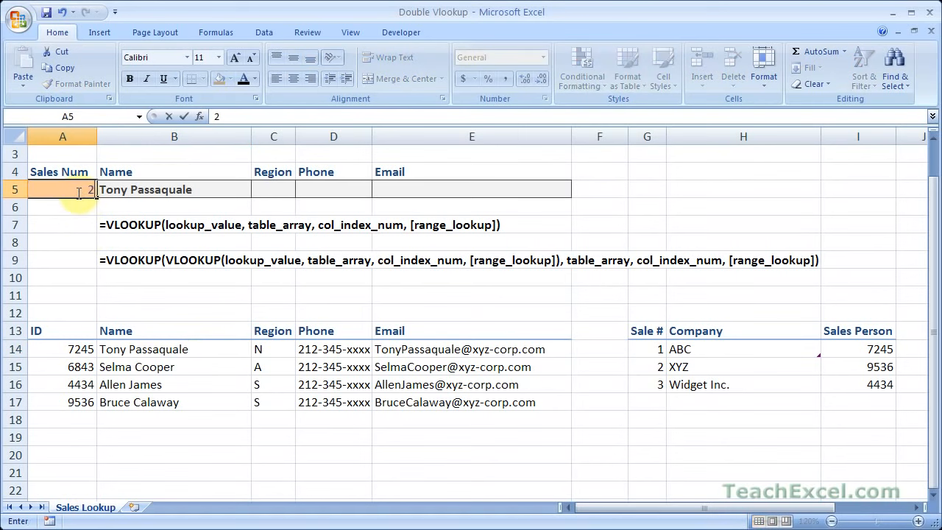
pyautogui.hotkey('ctrl', 'Return')
pyautogui.write('3')
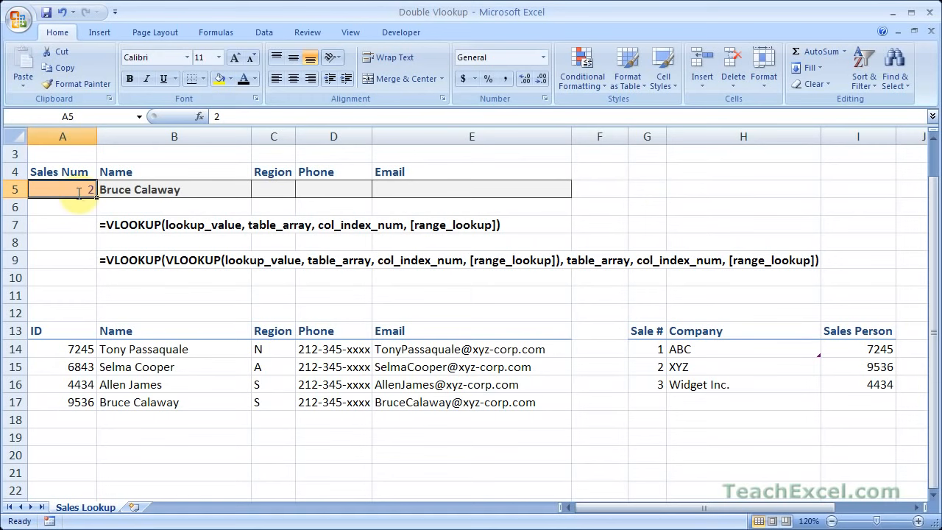
pyautogui.hotkey('ctrl', 'Return')
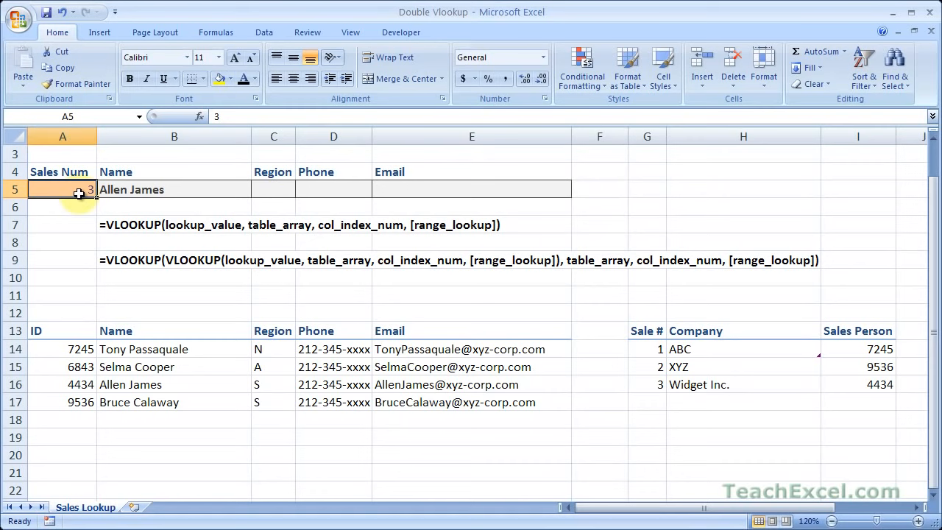
# - Clear A5 to check B5's formula without a sales number, and enter 2 in A5
pyautogui.press('Delete')
pyautogui.press('Right')
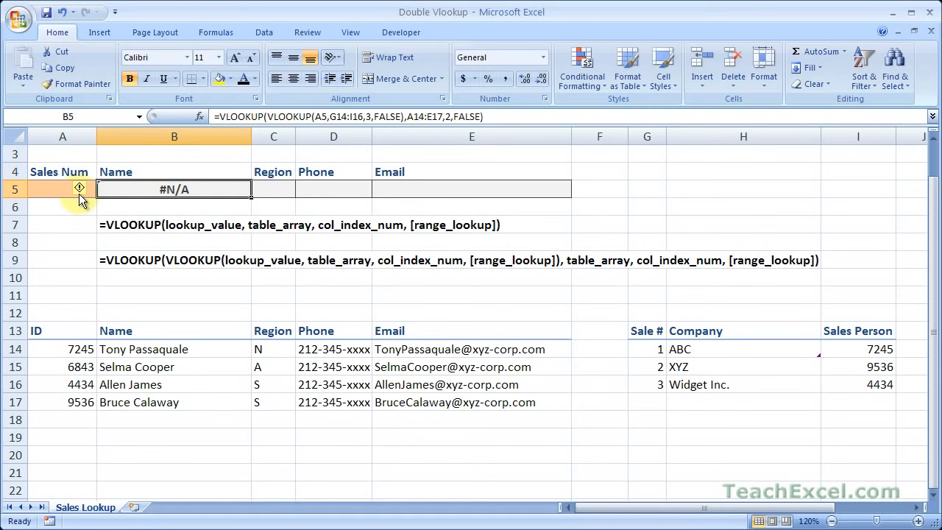
pyautogui.click(79, 193)
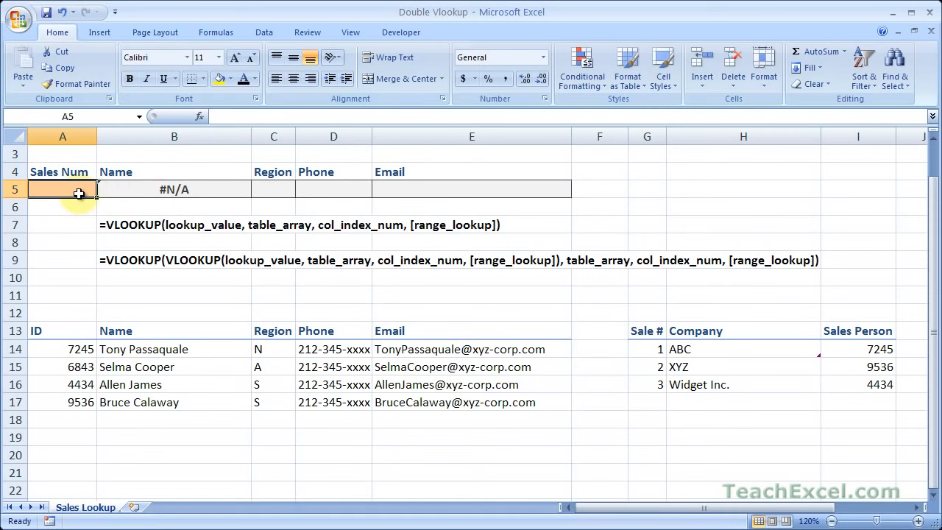
pyautogui.write('2')
pyautogui.hotkey('ctrl', 'Return')
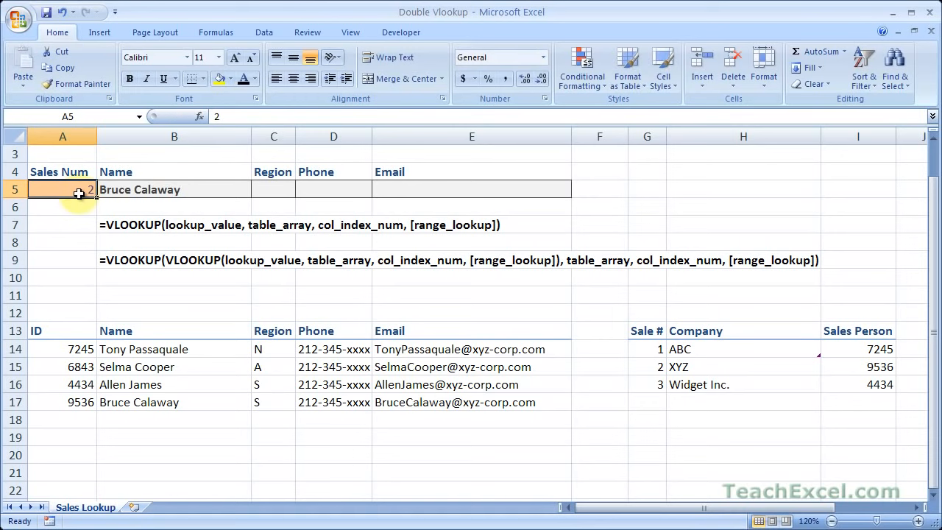
# - Move the nested VLOOKUP syntax text from B9 up to B8
pyautogui.press('Right')
pyautogui.press('Right')
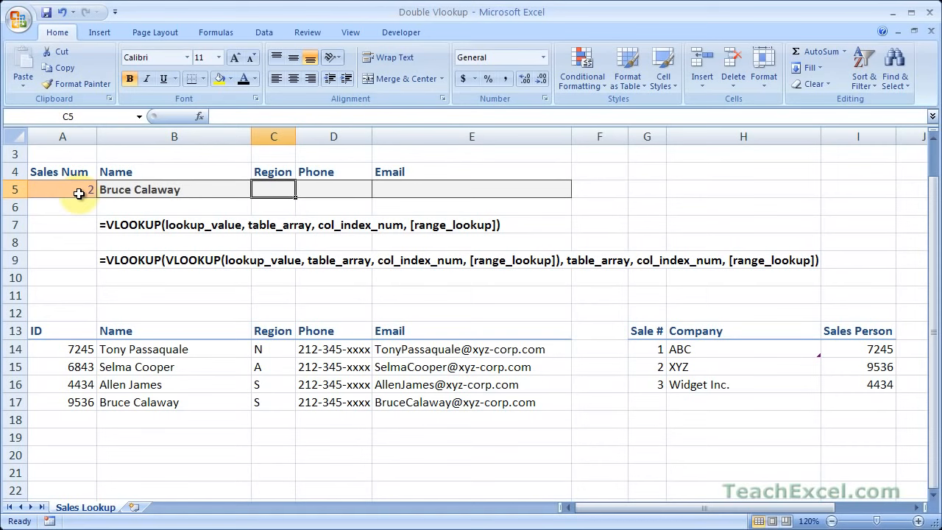
pyautogui.click(125, 255)
pyautogui.moveTo(127, 252); pyautogui.dragTo(123, 237)
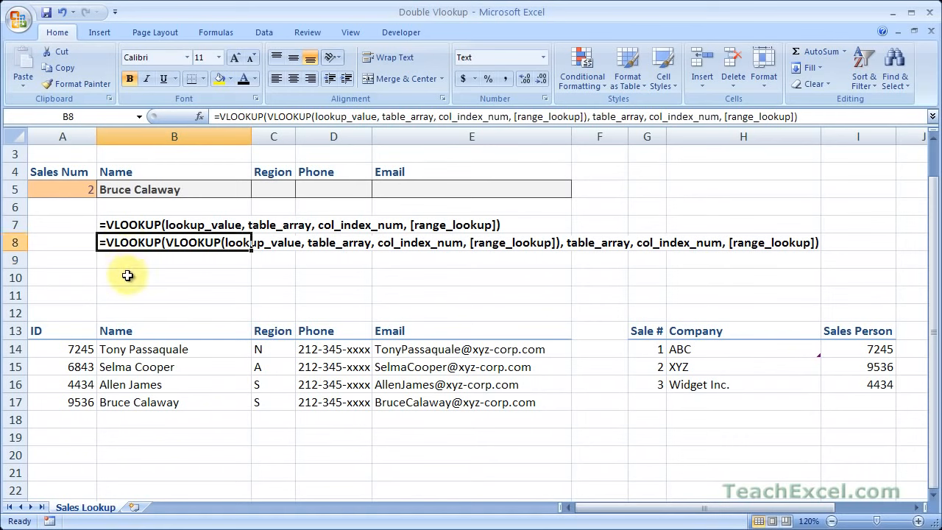
# - Enter =VLOOKUP(A5,G14:I16,3,FALSE) in B10 and compare the result with the salesperson ID of sale 2 in I15
pyautogui.click(151, 278)
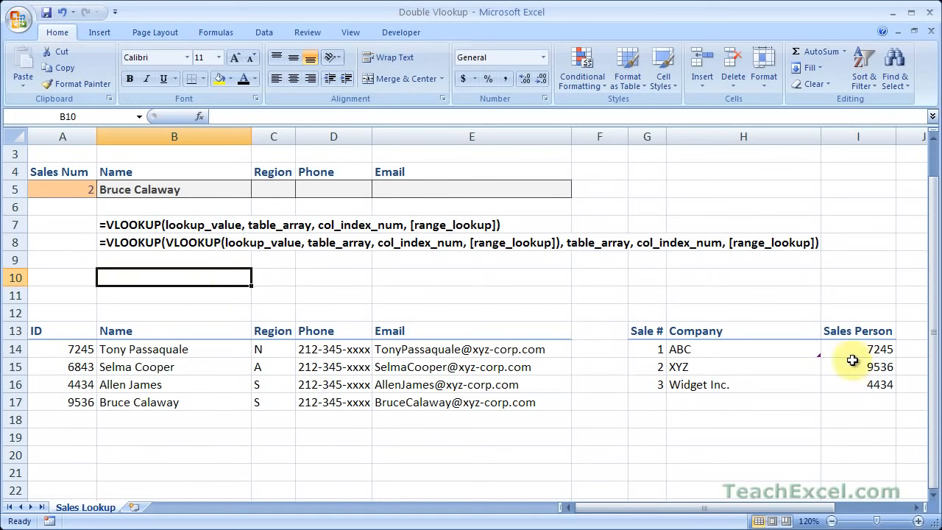
pyautogui.write('=vlo')
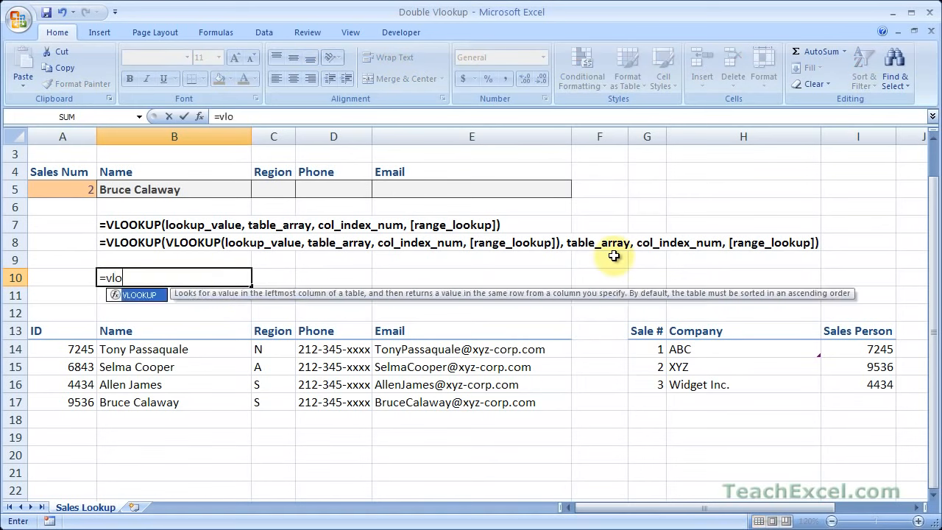
pyautogui.press('Tab')
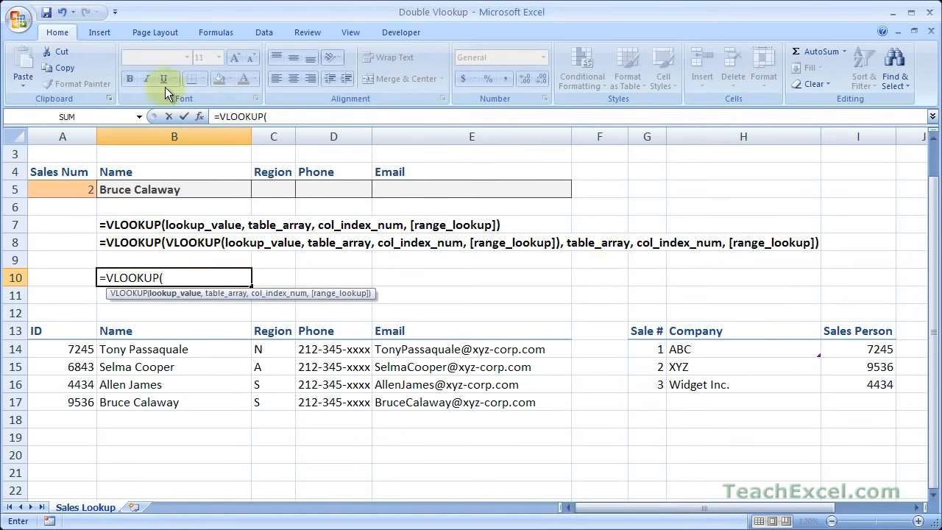
pyautogui.click(60, 188)
pyautogui.write(',')
pyautogui.moveTo(652, 344); pyautogui.dragTo(870, 394)
pyautogui.write(',3')
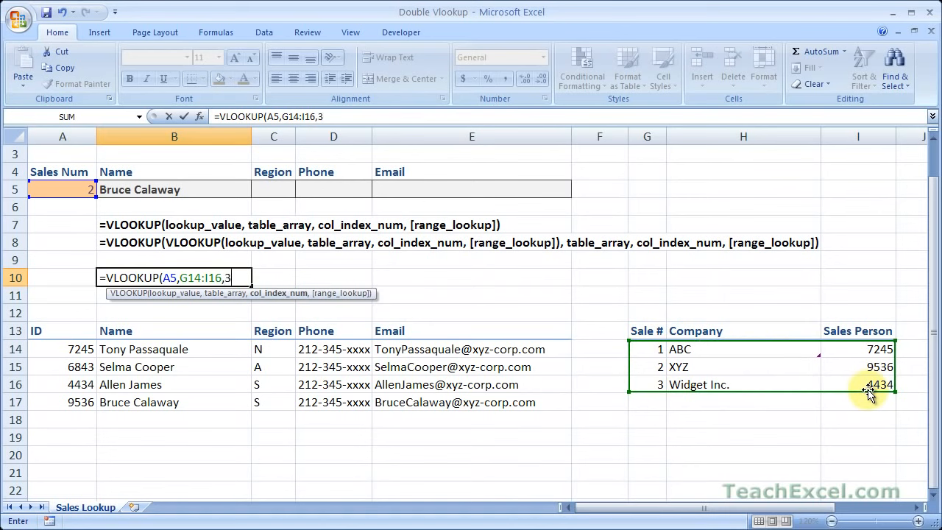
pyautogui.write(',false)')
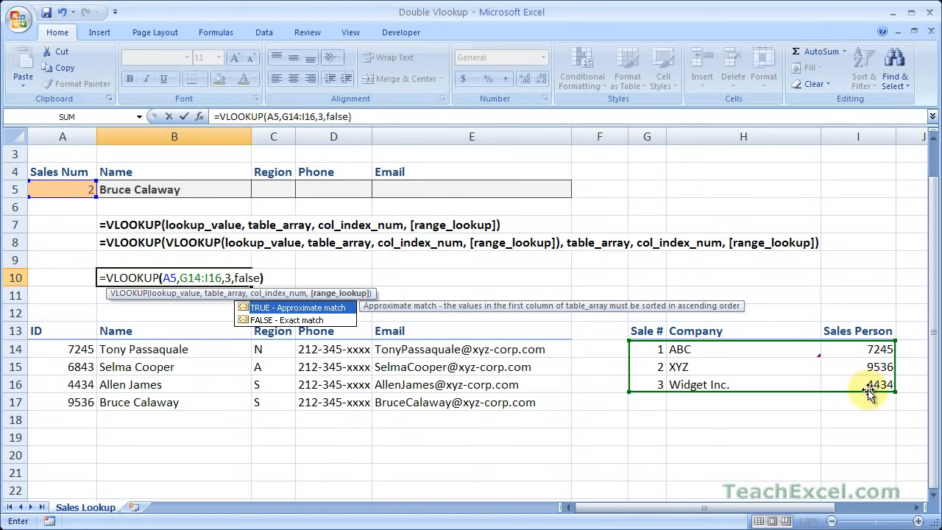
pyautogui.hotkey('ctrl', 'Return')
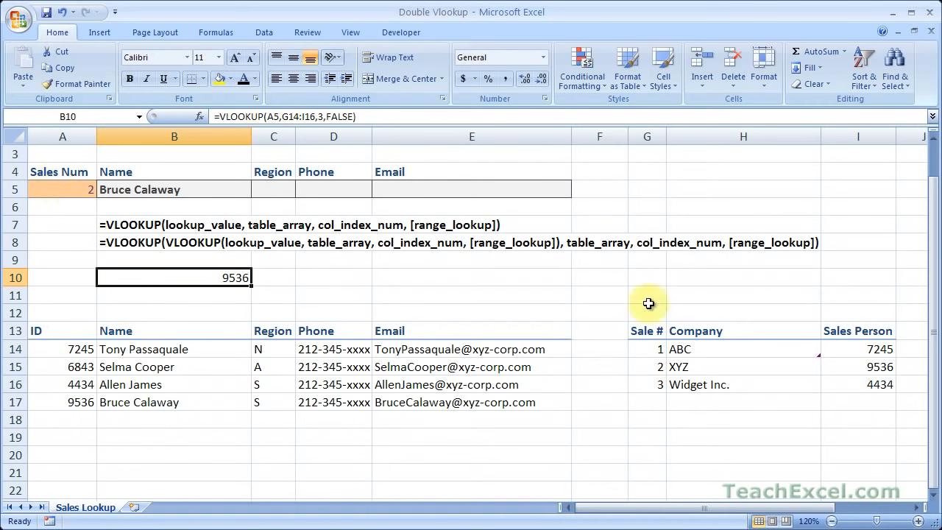
pyautogui.click(654, 366)
pyautogui.click(854, 364)
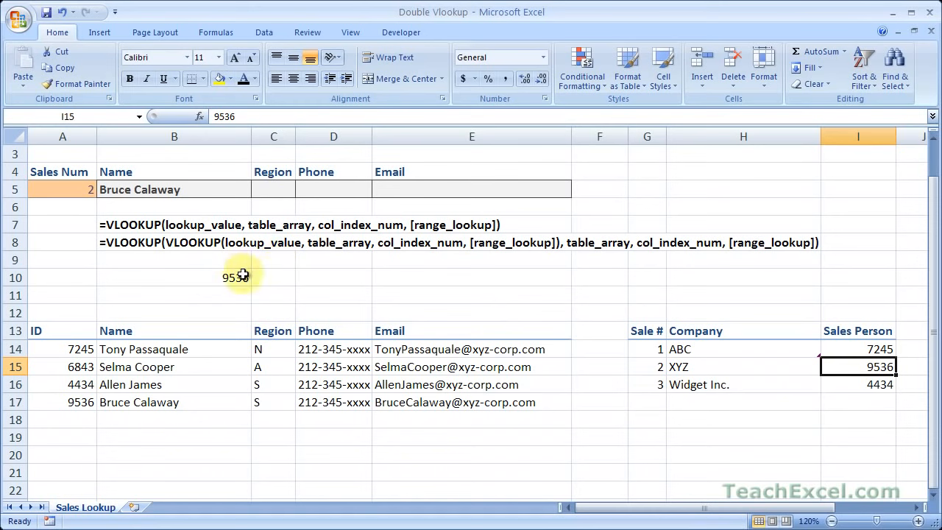
# - Enter =VLOOKUP(B10,A14:E17,2,FALSE) in B11 to look up the name from B10's ID, and check B10's formula
pyautogui.click(198, 297)
pyautogui.write('=vlok')
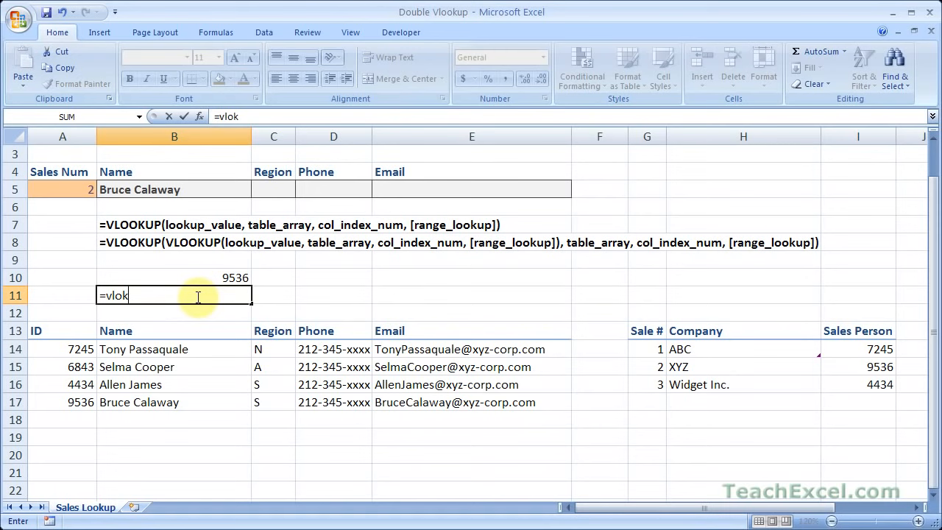
pyautogui.press('BackSpace')
pyautogui.write('oo')
pyautogui.press('Tab')
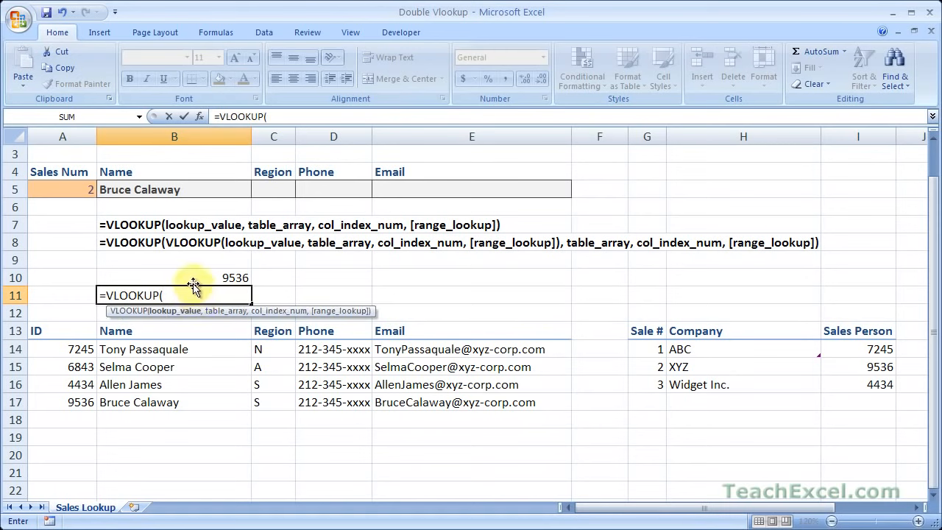
pyautogui.click(185, 276)
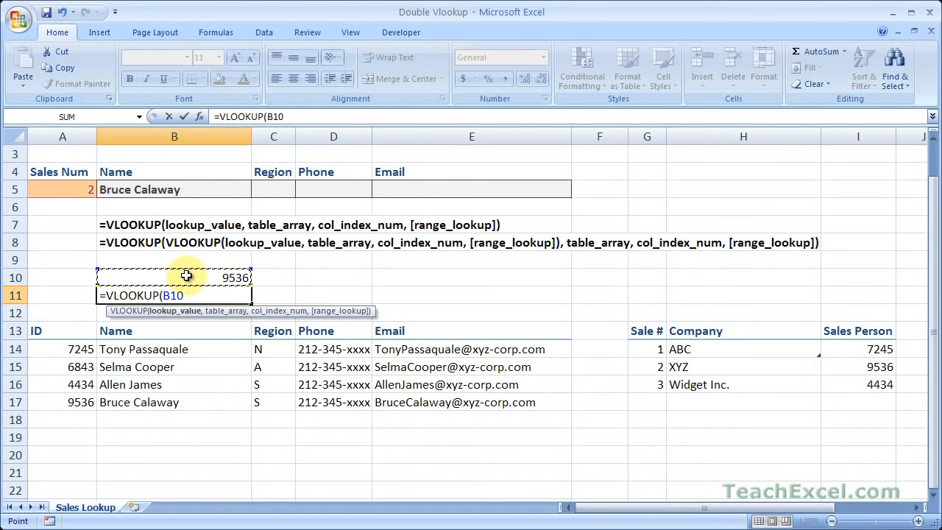
pyautogui.write(',')
pyautogui.moveTo(74, 349); pyautogui.dragTo(403, 404)
pyautogui.write(',2,false)')
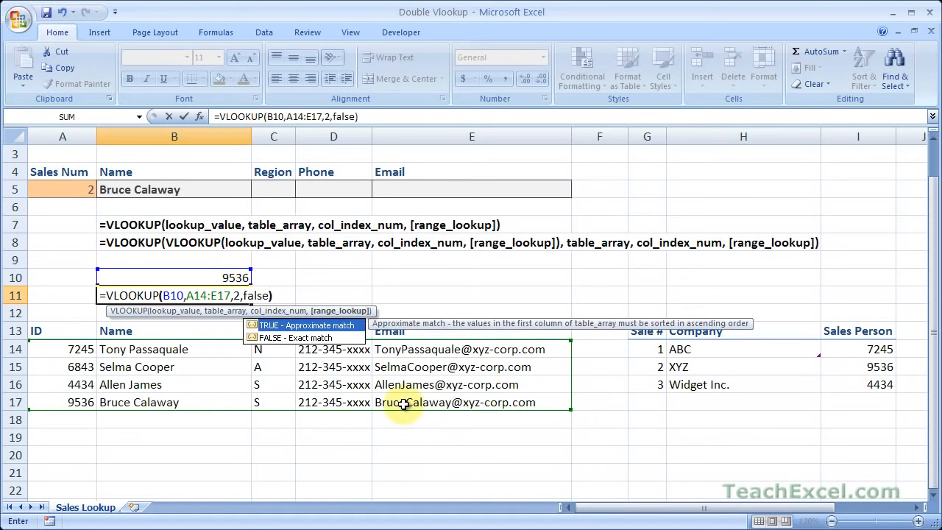
pyautogui.hotkey('ctrl', 'Return')
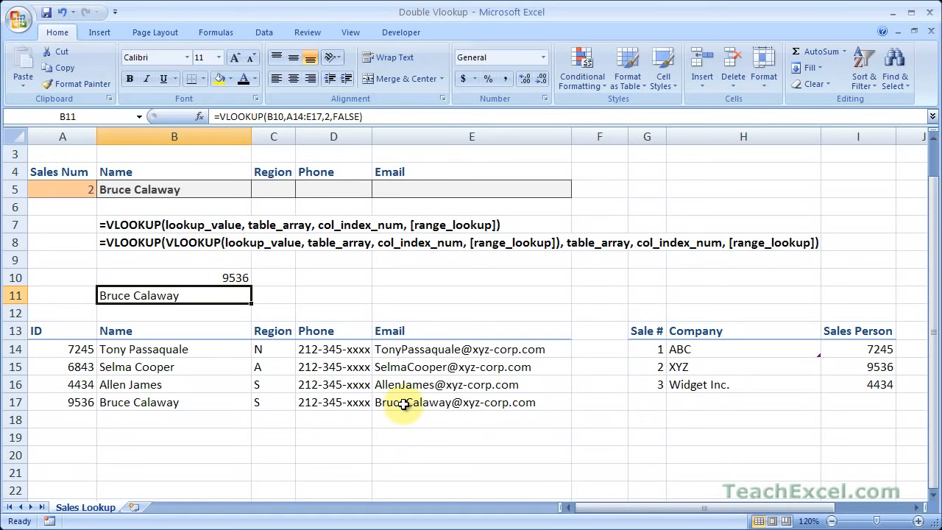
pyautogui.click(197, 276)
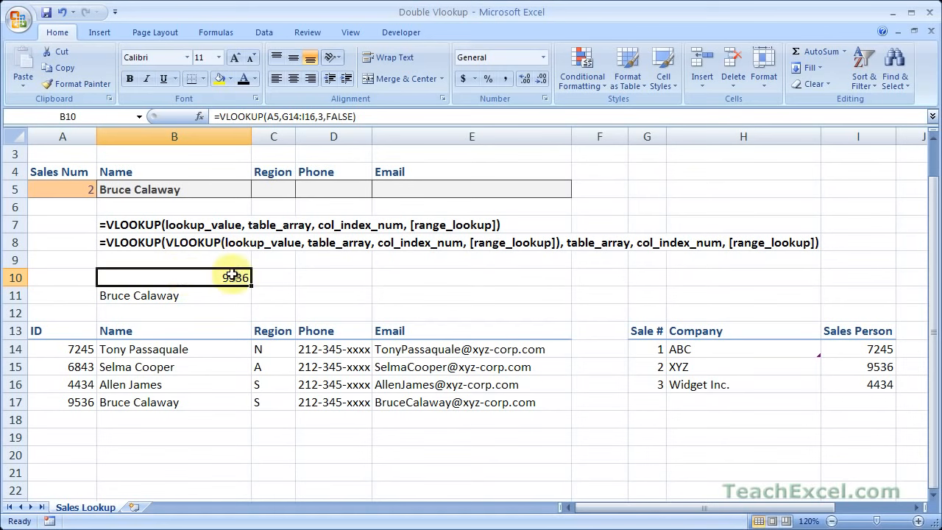
# - Start a nested VLOOKUP in C5 for the region, with VLOOKUP(A5,G14:I16,3,FALSE) as its lookup value
pyautogui.click(277, 190)
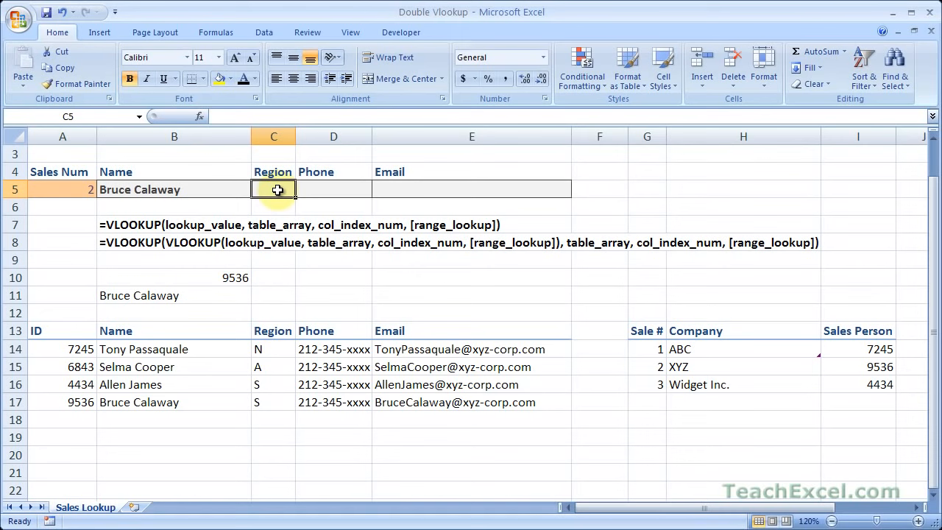
pyautogui.write('=vl')
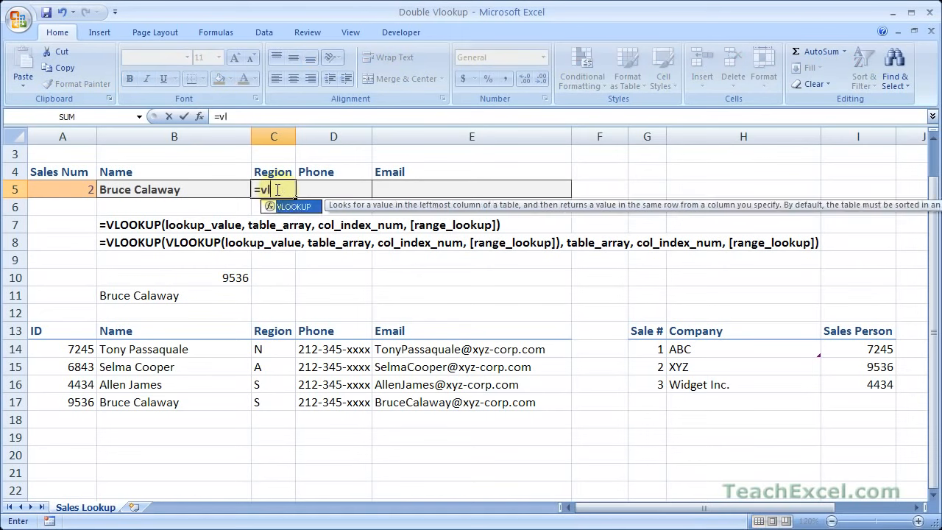
pyautogui.press('Tab')
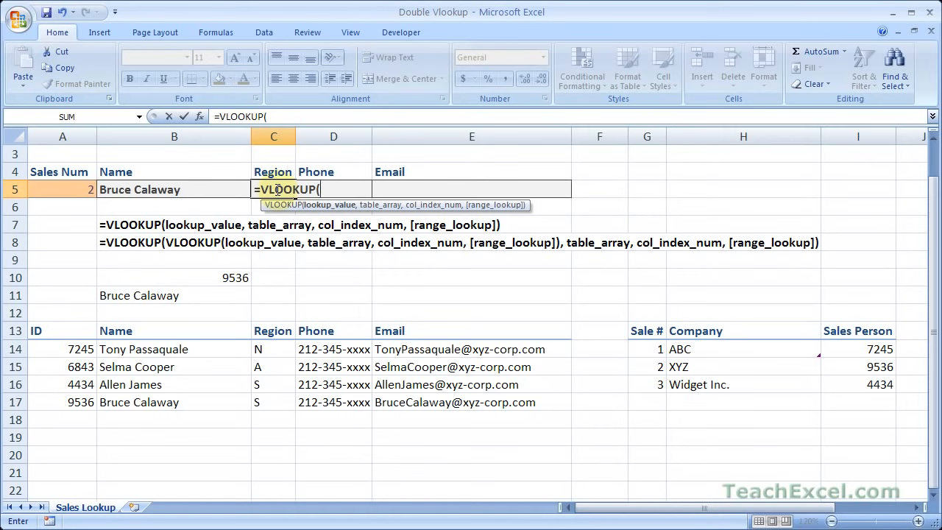
pyautogui.write('vlo')
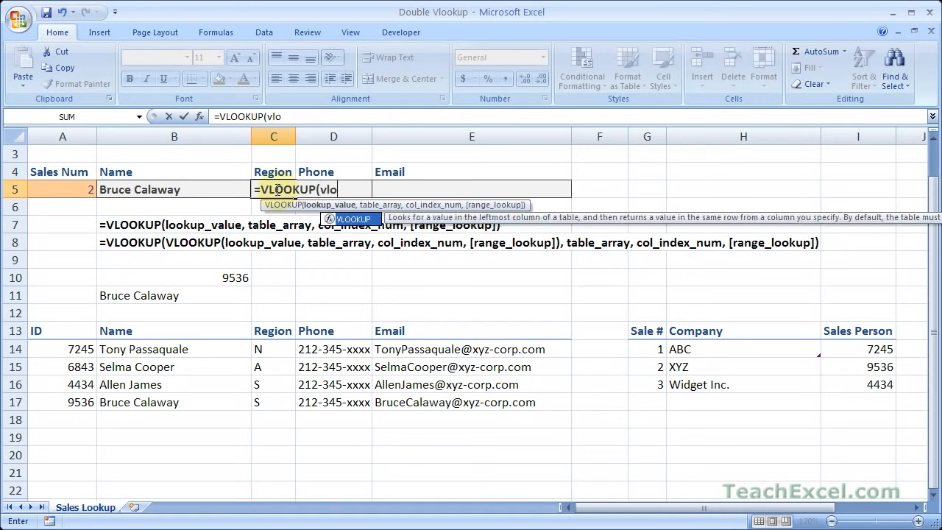
pyautogui.write('kok')
pyautogui.press('Tab')
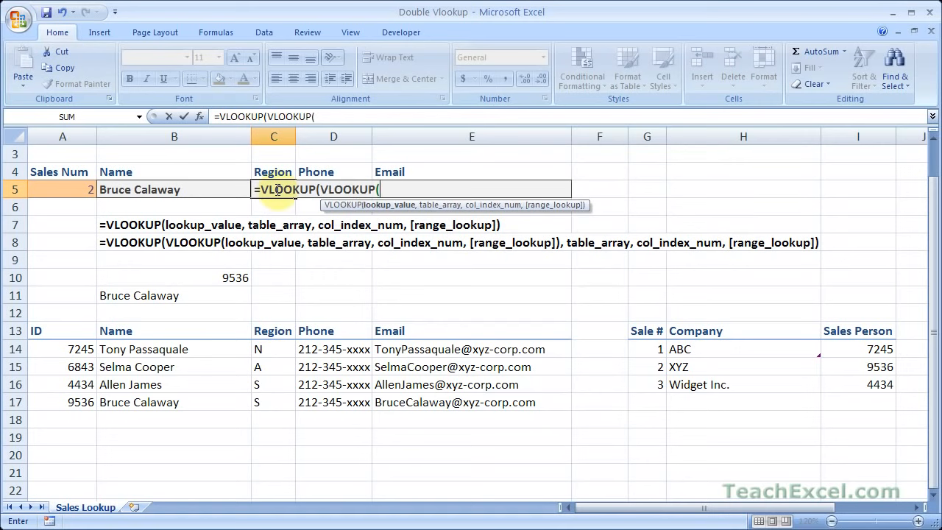
pyautogui.click(69, 190)
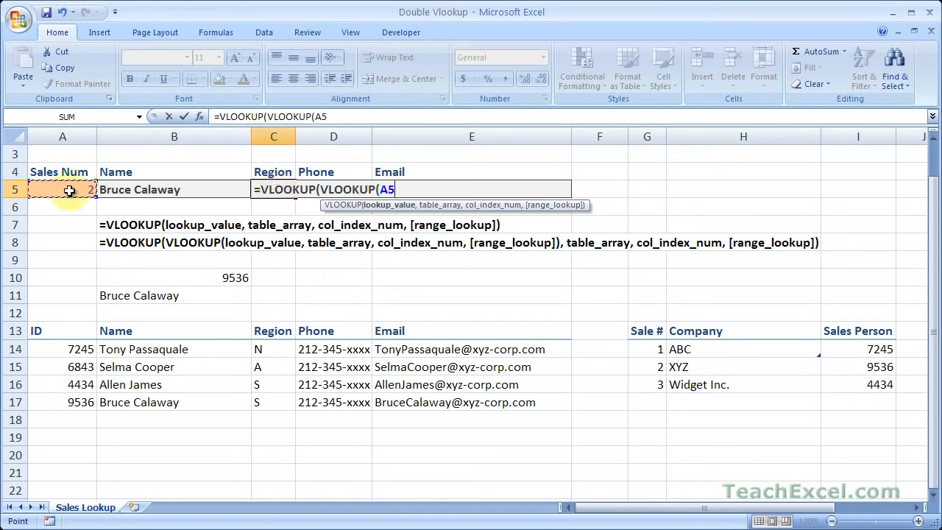
pyautogui.write(',')
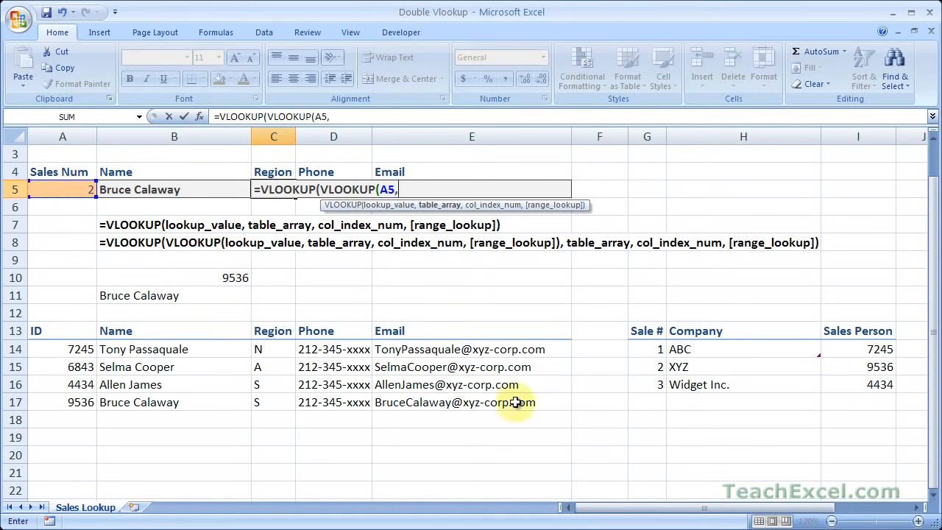
pyautogui.moveTo(648, 344); pyautogui.dragTo(850, 385)
pyautogui.write(',')
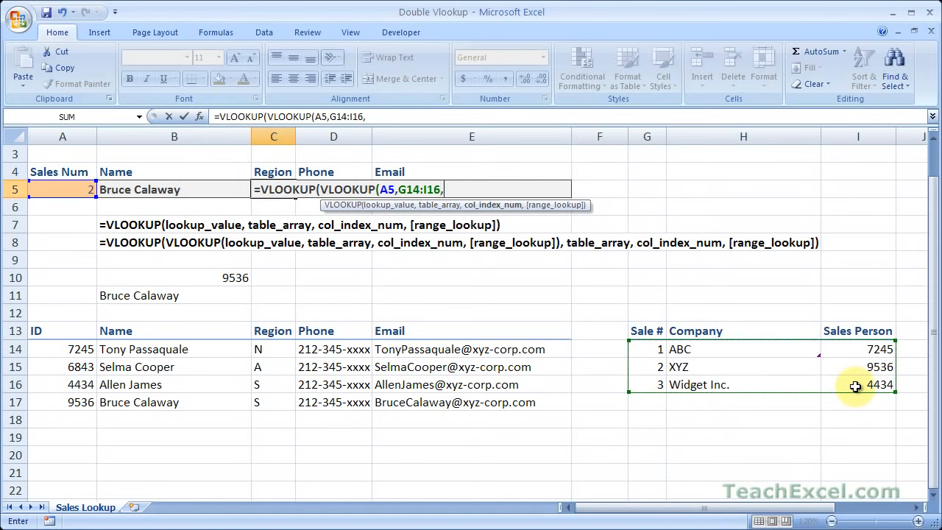
pyautogui.write('3')
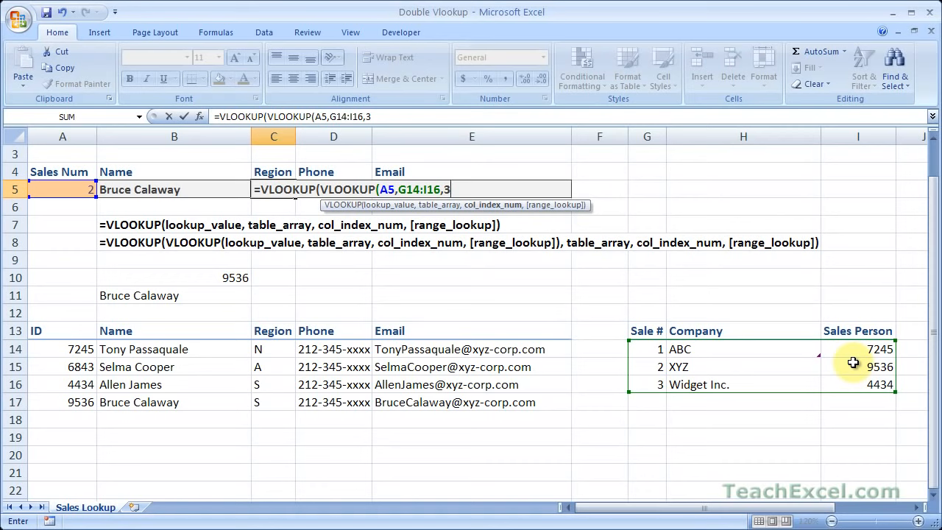
pyautogui.write(',')
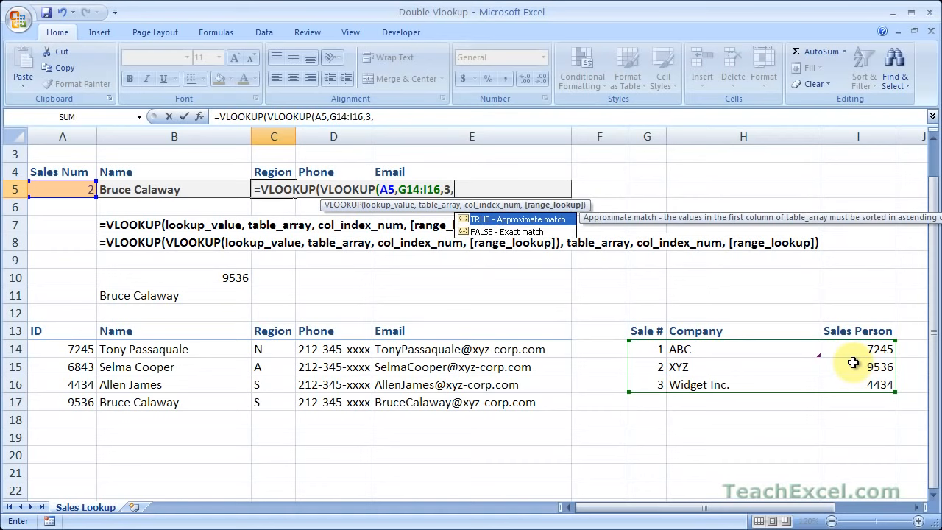
pyautogui.write('false)')
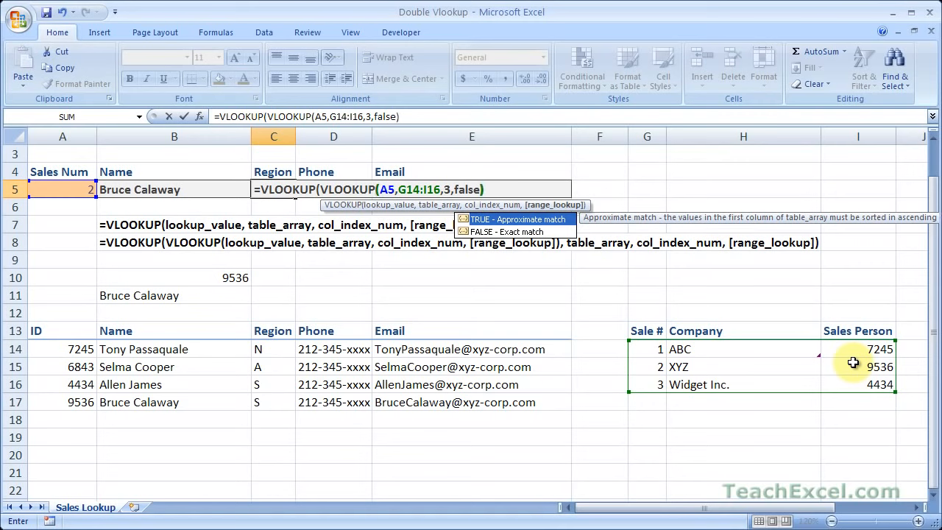
# - Complete C5's outer VLOOKUP with table array A14:E17, column index 3 and exact match FALSE
pyautogui.write(',')
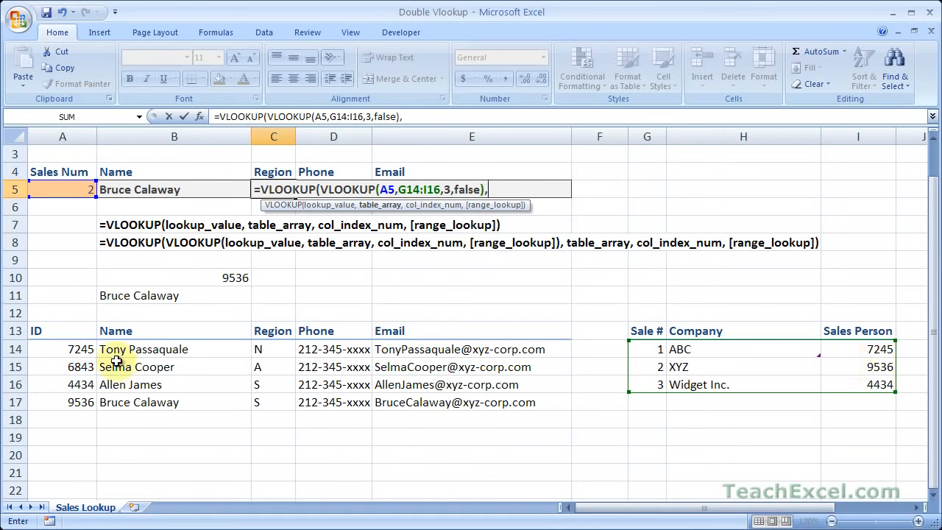
pyautogui.moveTo(75, 351); pyautogui.dragTo(435, 395)
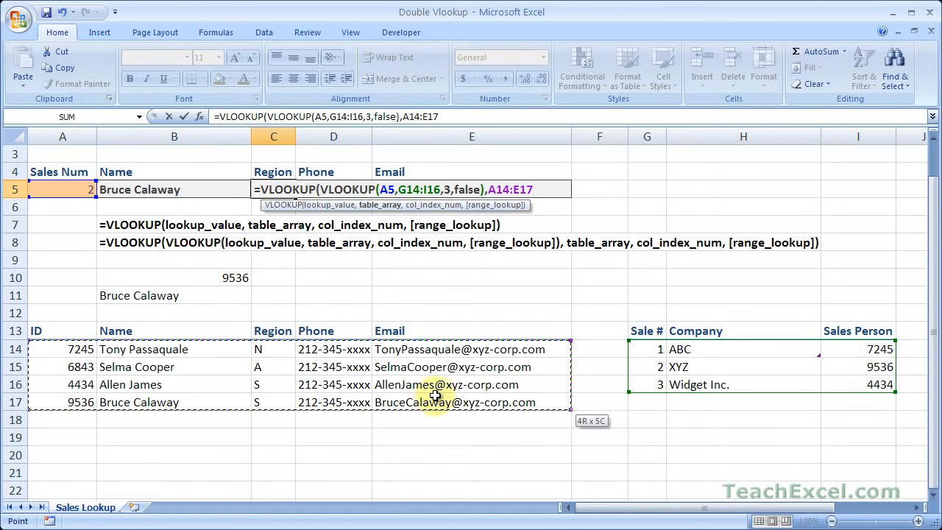
pyautogui.write(',')
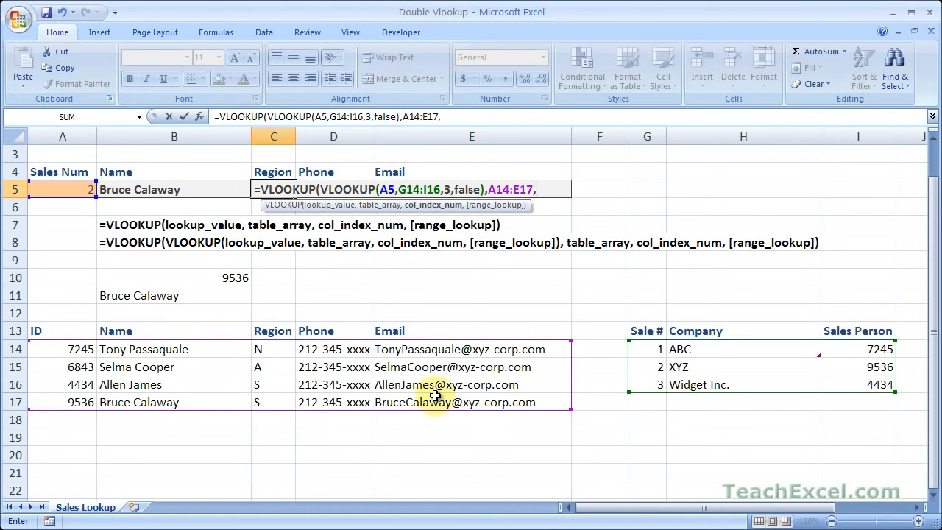
pyautogui.write('3,false')
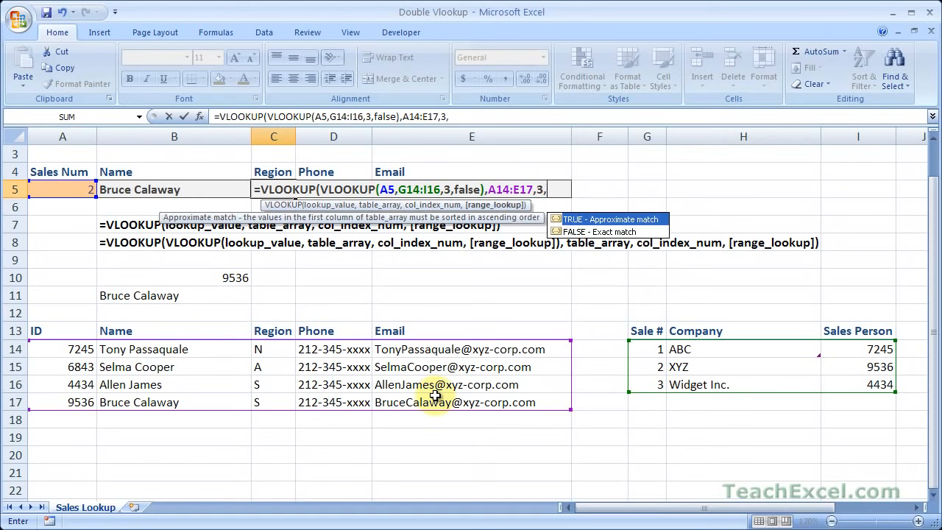
pyautogui.write(')')
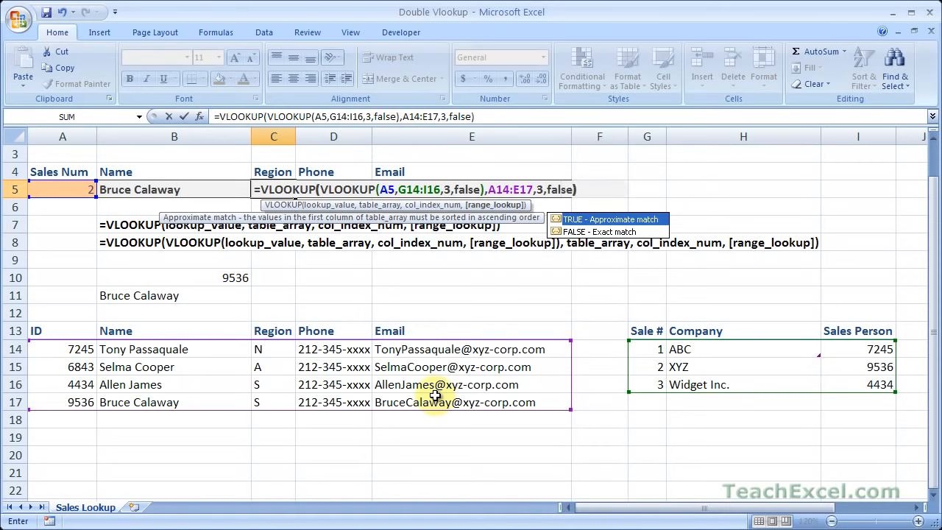
pyautogui.hotkey('ctrl', 'Return')
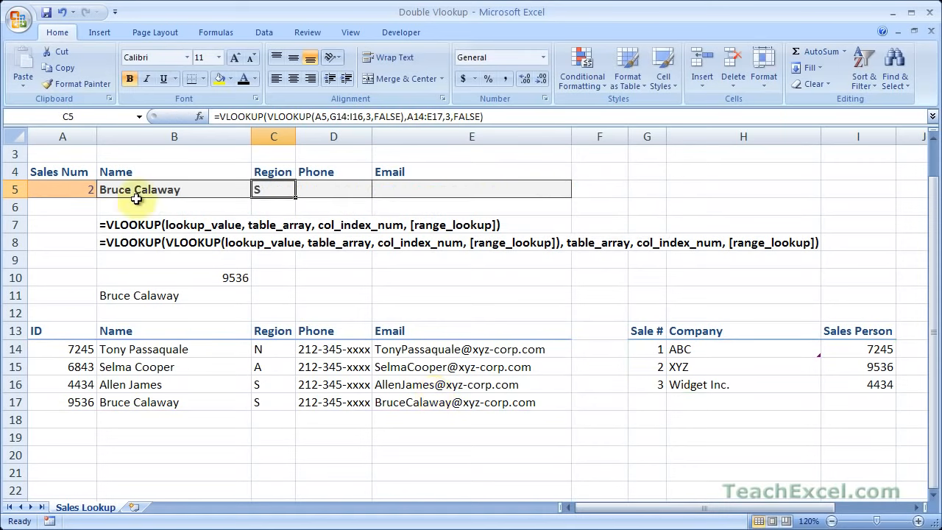
# - Test the name and region lookups with sales number 1 in A5
pyautogui.click(65, 187)
pyautogui.write('1')
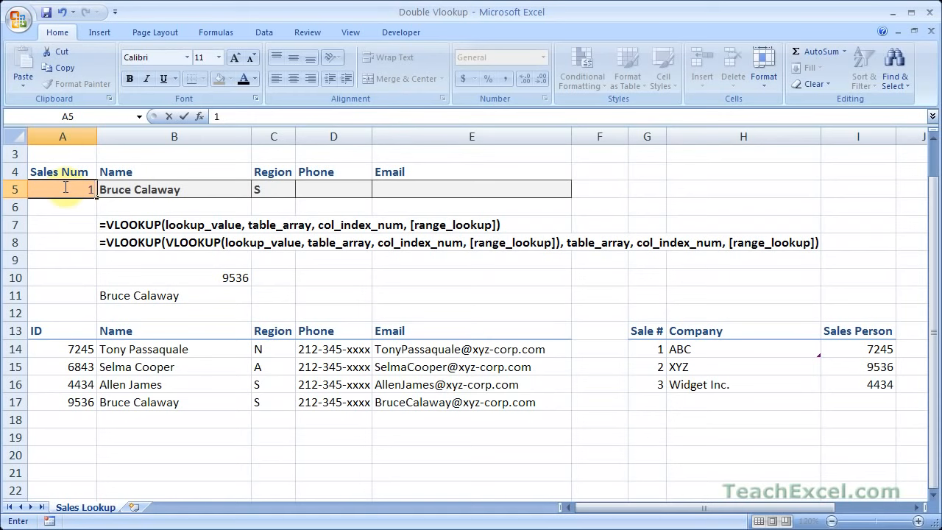
pyautogui.hotkey('ctrl', 'Return')
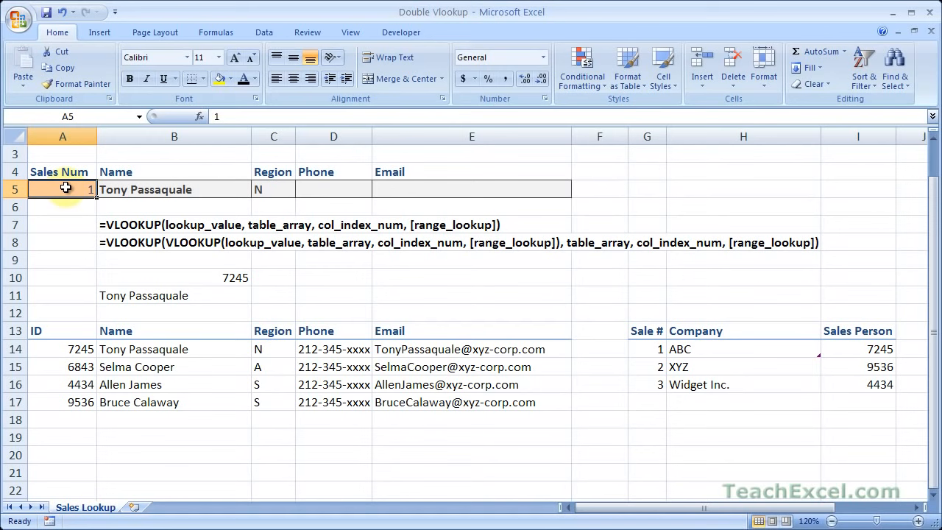
# - Review the separate lookup formulas in B10 and B11 and the source tables in G13:I16 and A13:E17
pyautogui.click(207, 278)
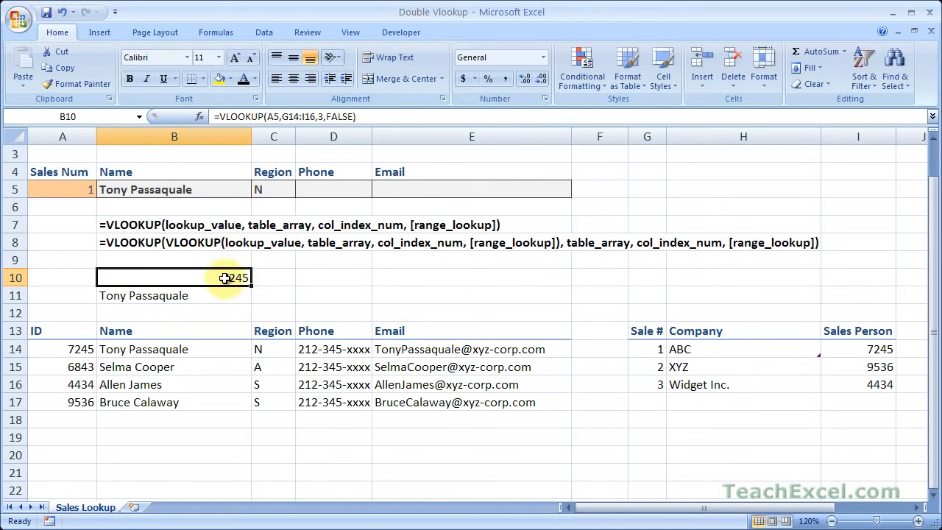
pyautogui.click(213, 295)
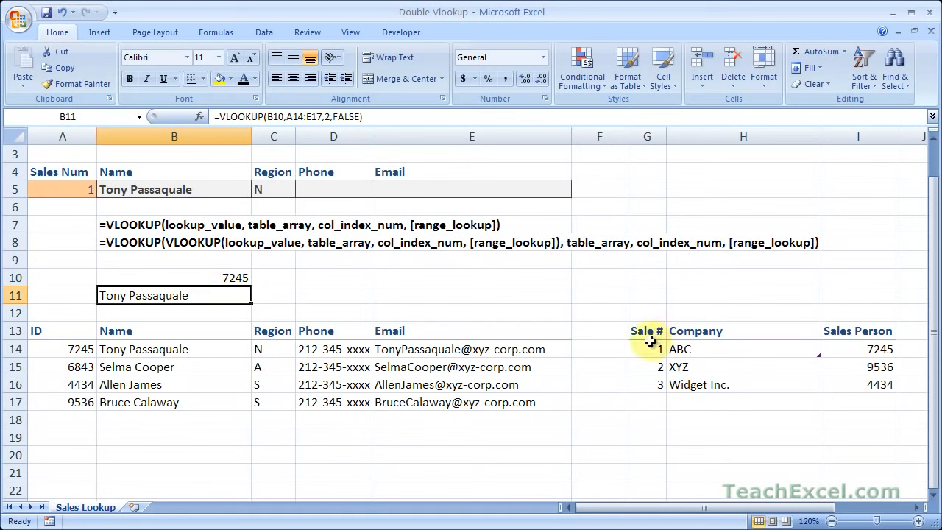
pyautogui.moveTo(645, 330); pyautogui.dragTo(850, 385)
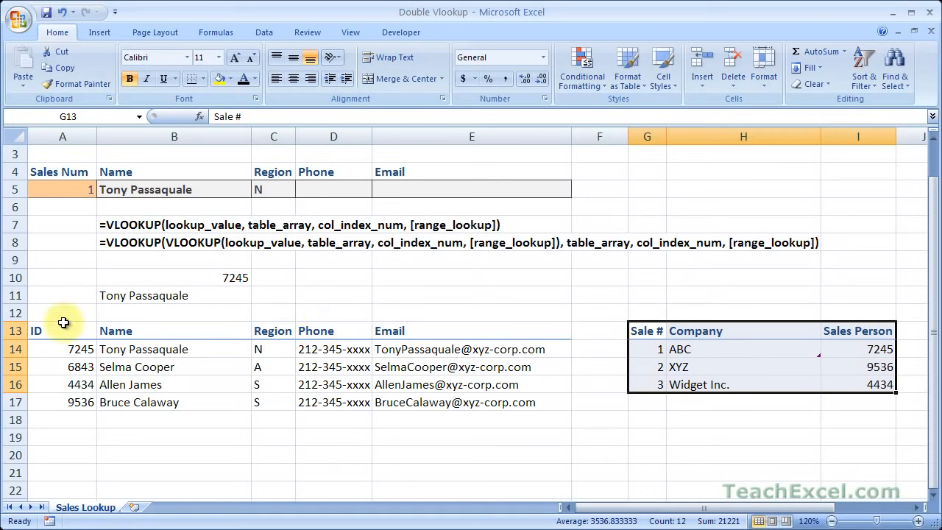
pyautogui.moveTo(65, 330); pyautogui.dragTo(464, 412)
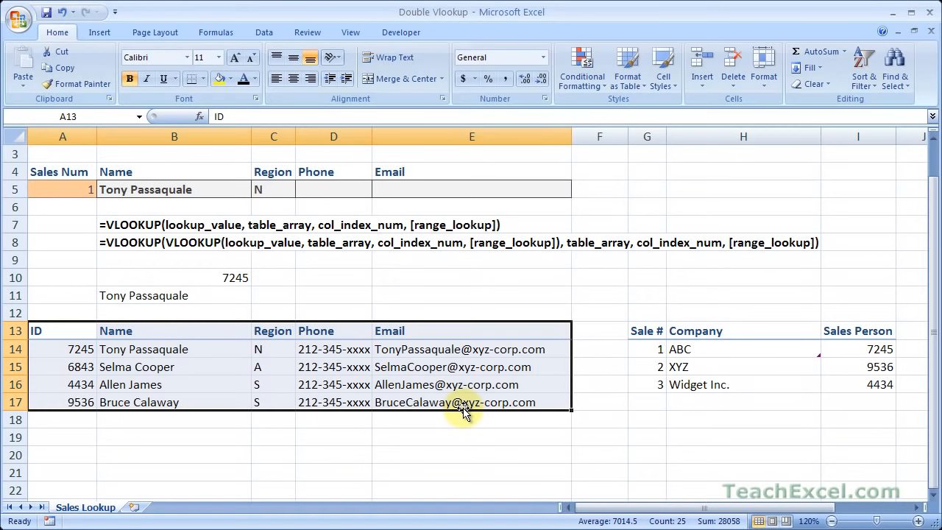
pyautogui.click(407, 296)
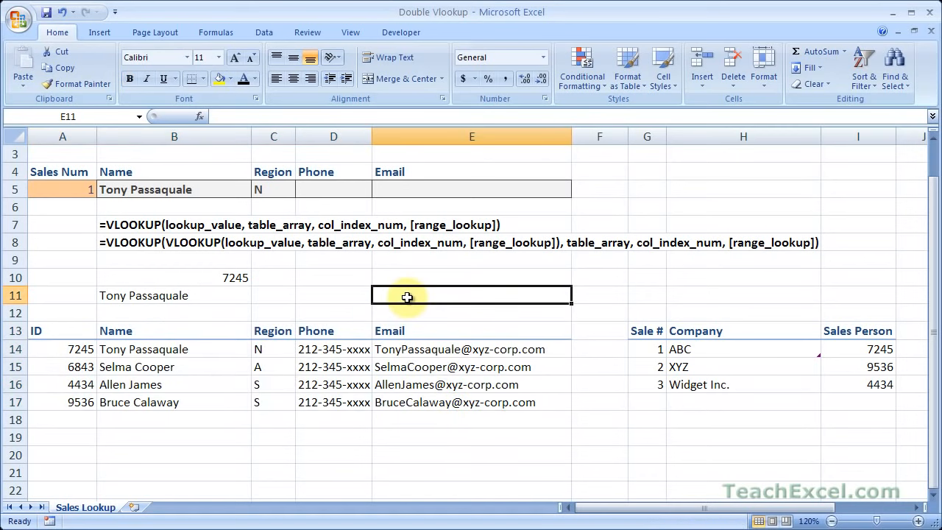